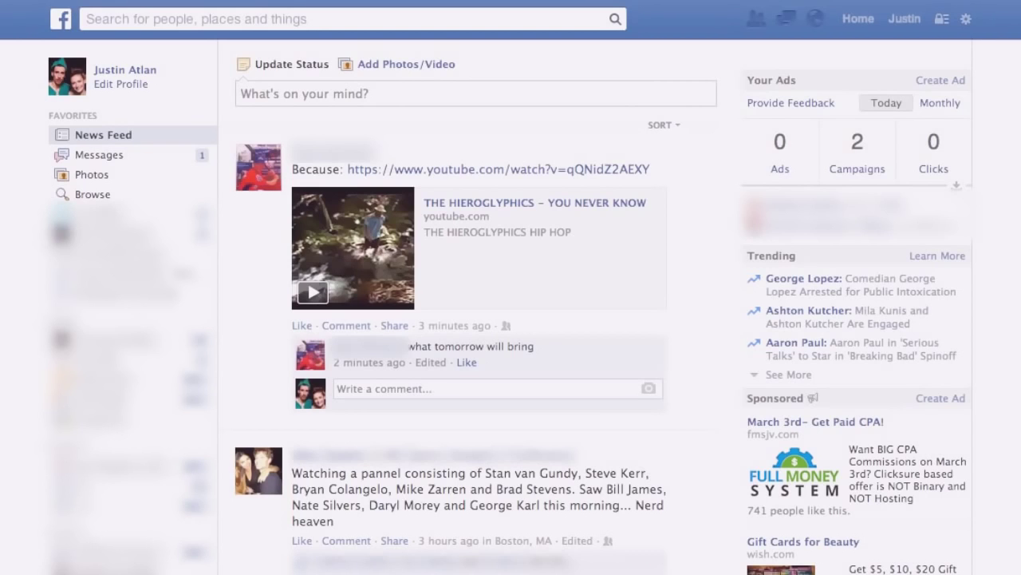
# Step: Start a new ad with the Page Post Engagement objective and choose the Elite Yoga & Wellness page
pyautogui.click(966, 18)
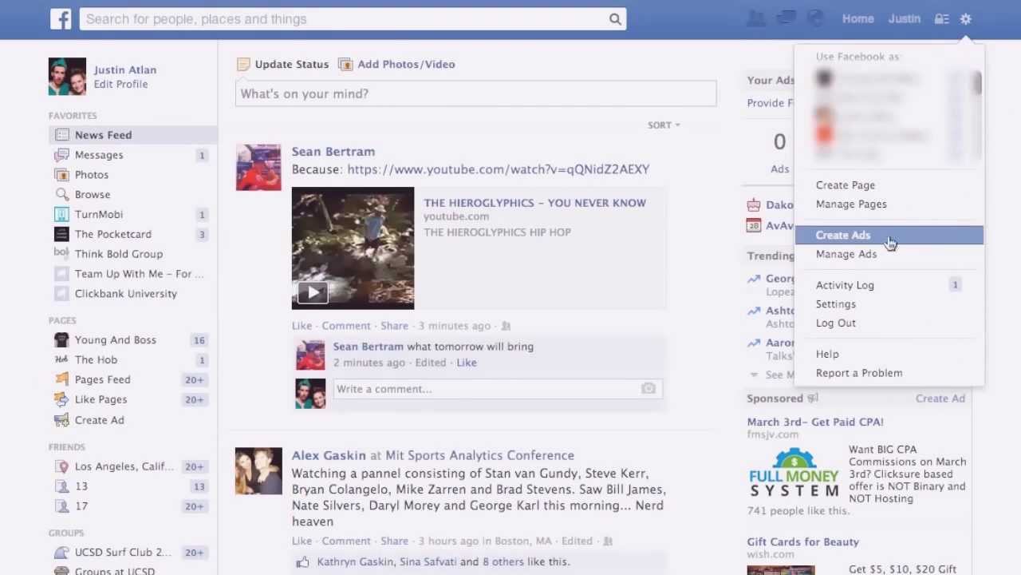
pyautogui.click(862, 235)
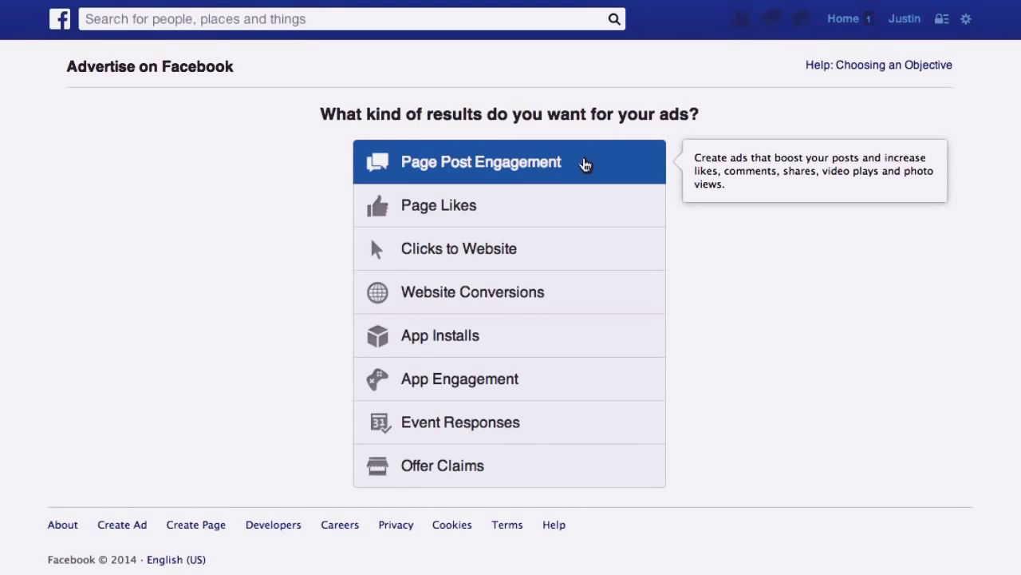
pyautogui.click(585, 164)
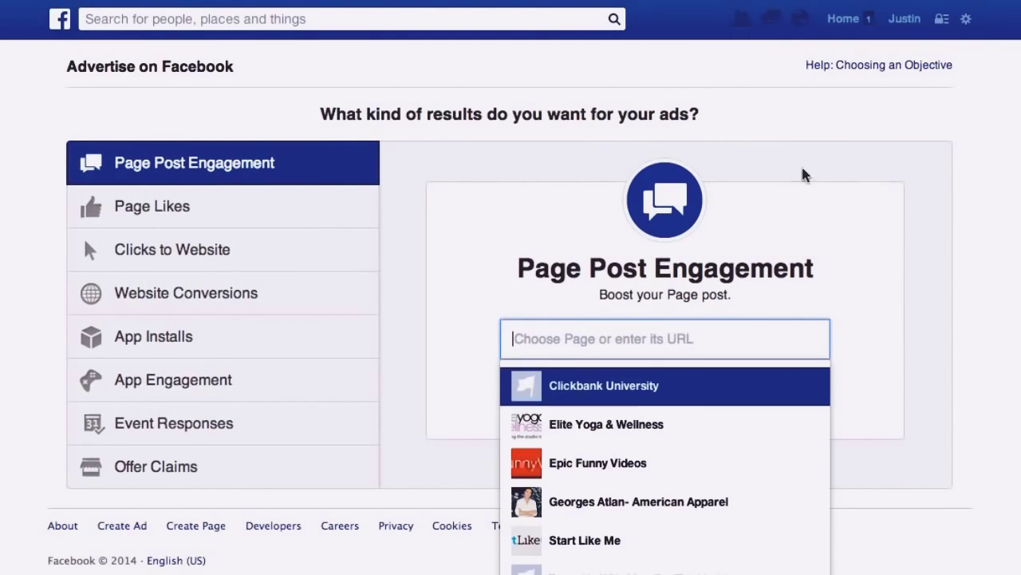
pyautogui.click(1015, 195)
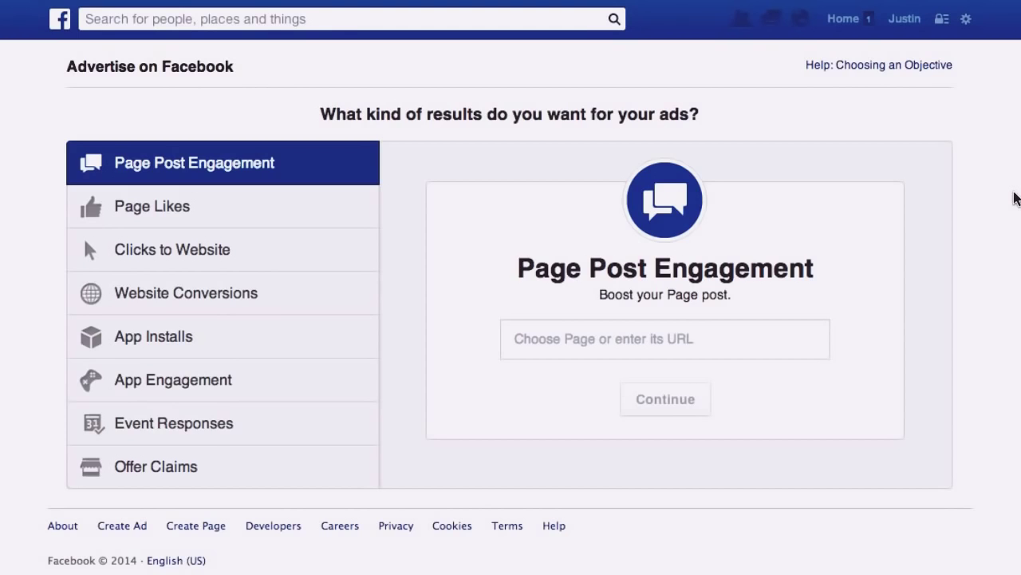
pyautogui.click(702, 340)
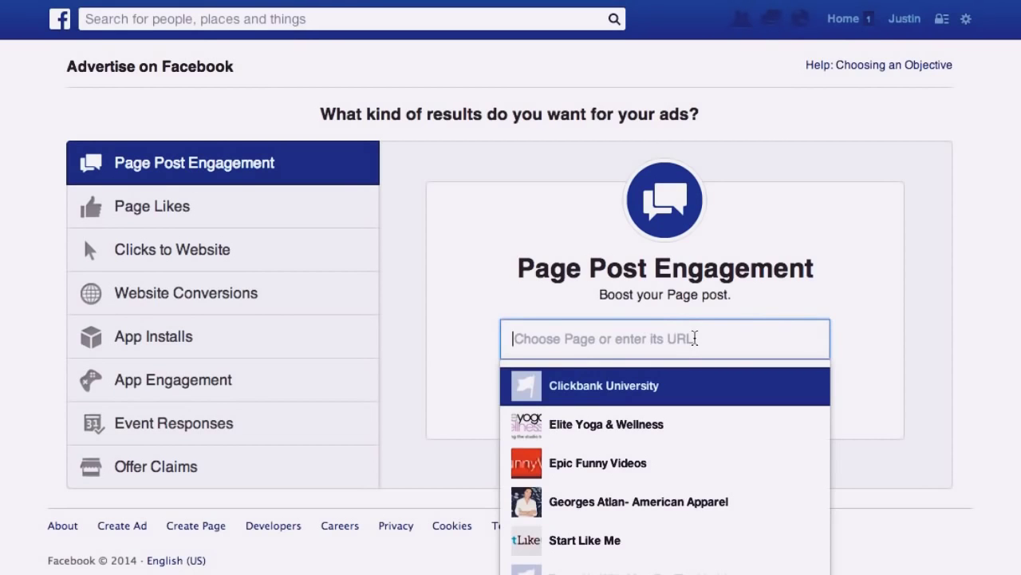
pyautogui.click(678, 423)
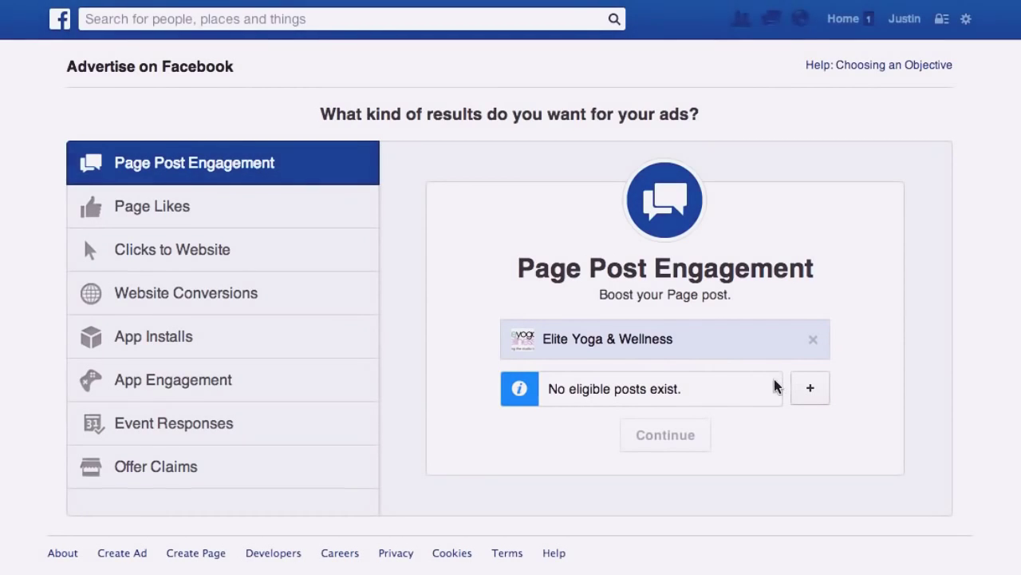
pyautogui.click(812, 391)
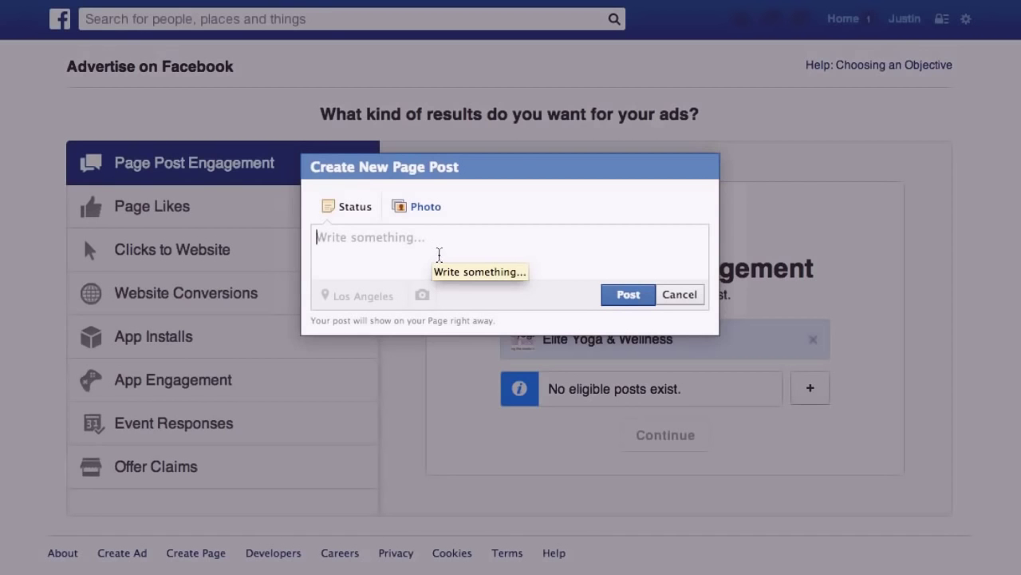
pyautogui.click(392, 261)
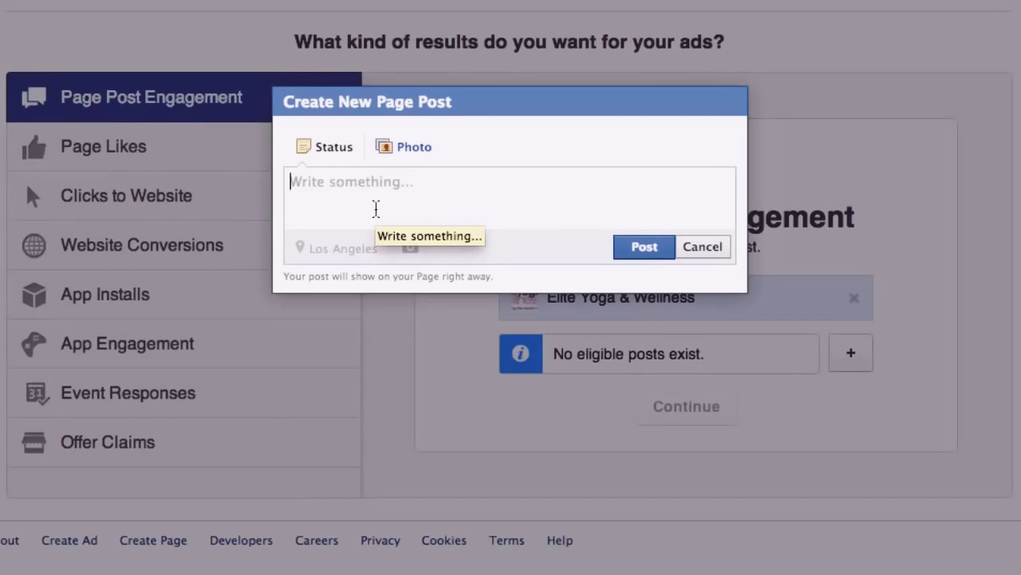
pyautogui.write('http://www.MyWebsite.com')
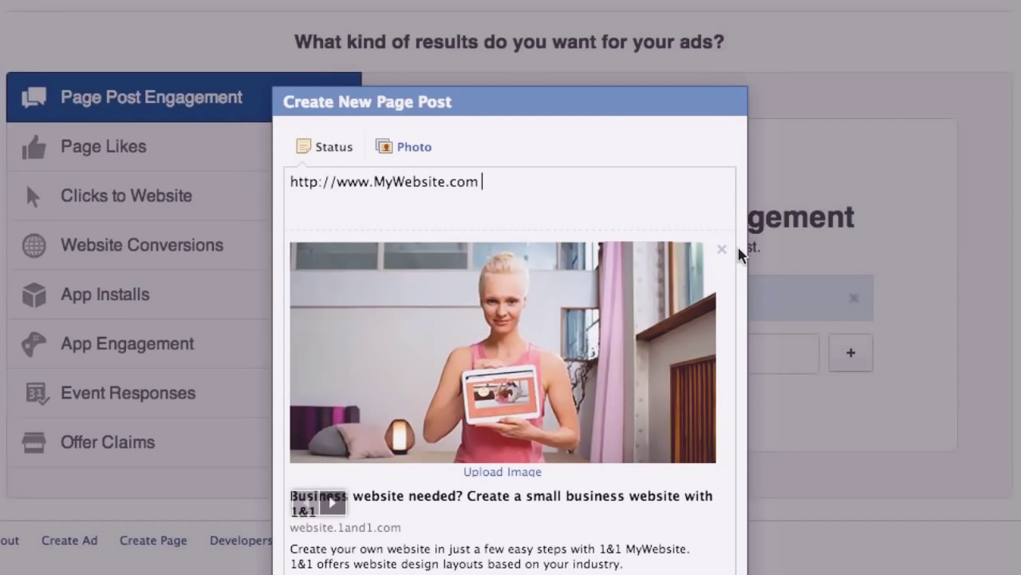
pyautogui.click(507, 178)
pyautogui.moveTo(445, 182); pyautogui.dragTo(371, 182)
pyautogui.write('Yoga & Wellness')
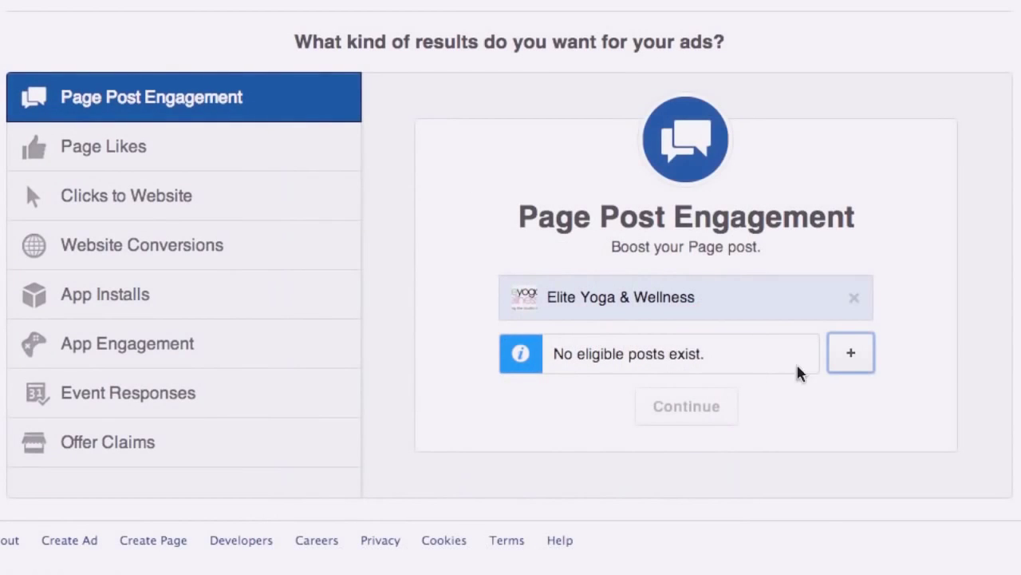
pyautogui.click(851, 364)
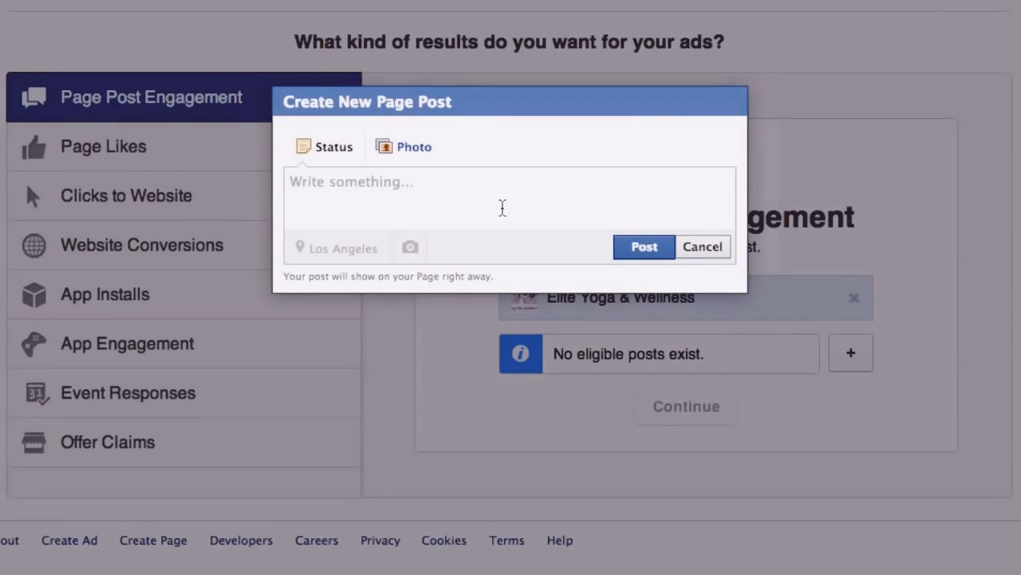
pyautogui.write('Learn my 7 secr')
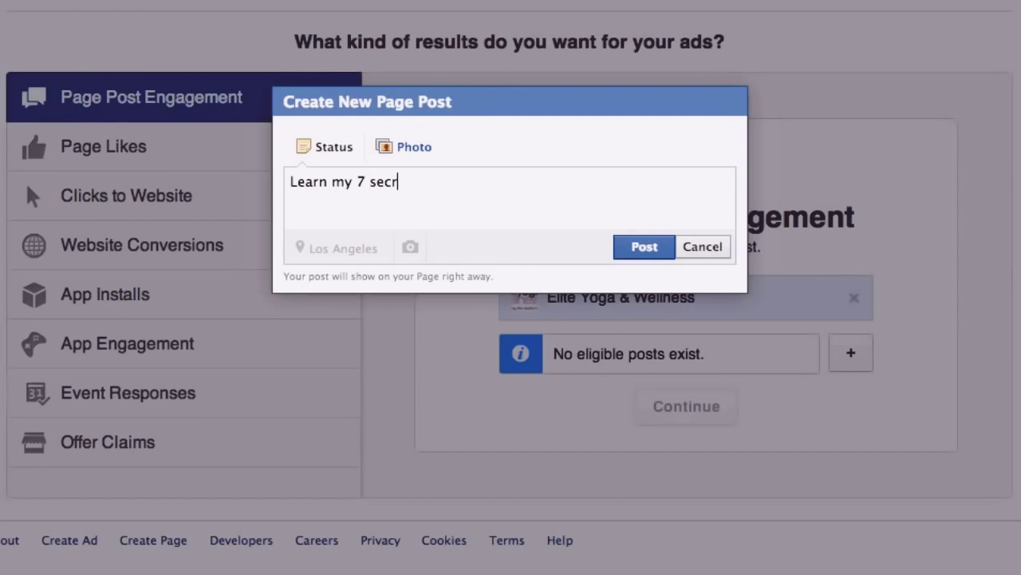
pyautogui.write('ets to doing H')
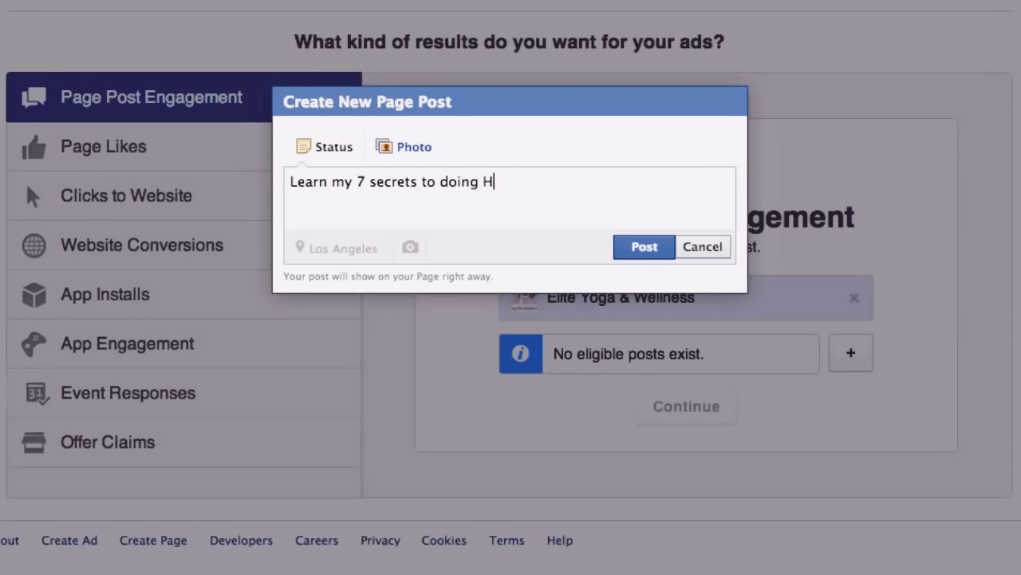
pyautogui.write('aNDSTANDS in yoga!')
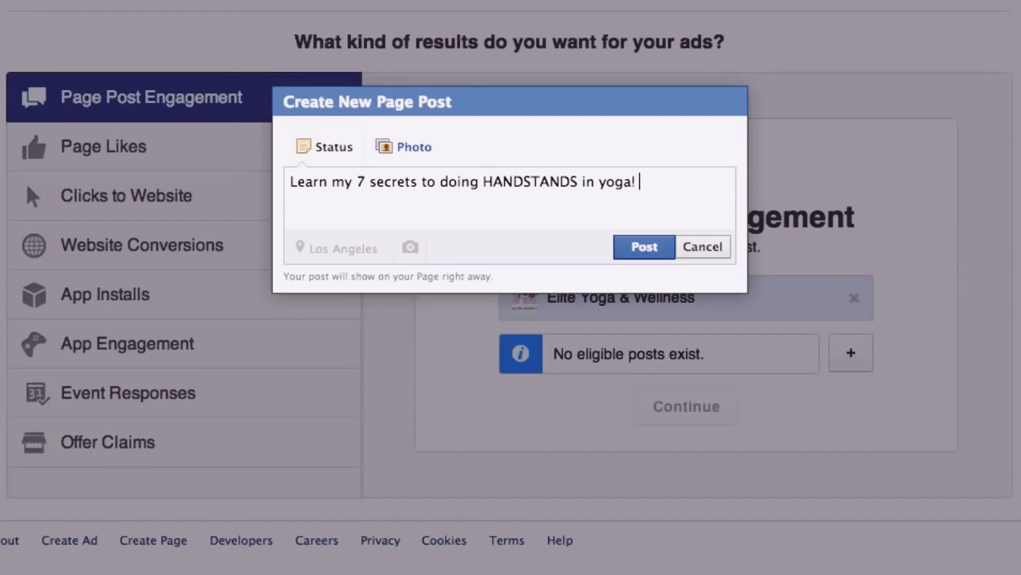
pyautogui.write(' http://www.Yoga.com')
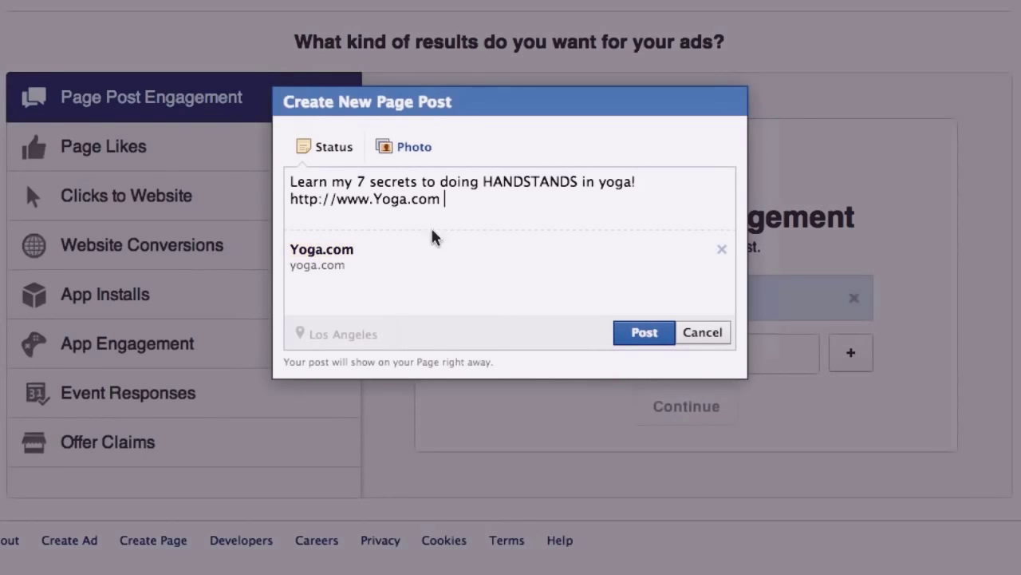
pyautogui.write(' Works')
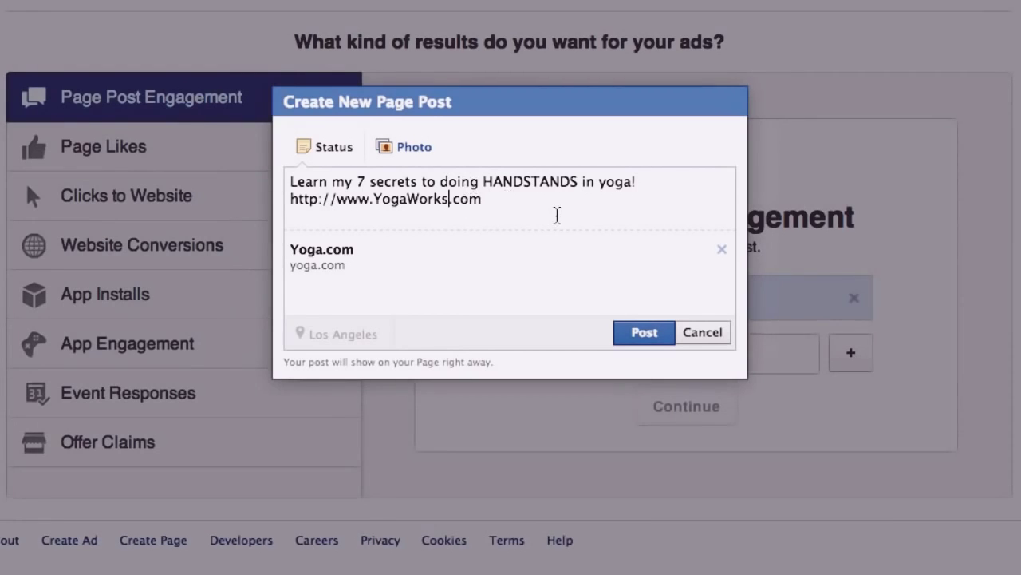
pyautogui.click(721, 249)
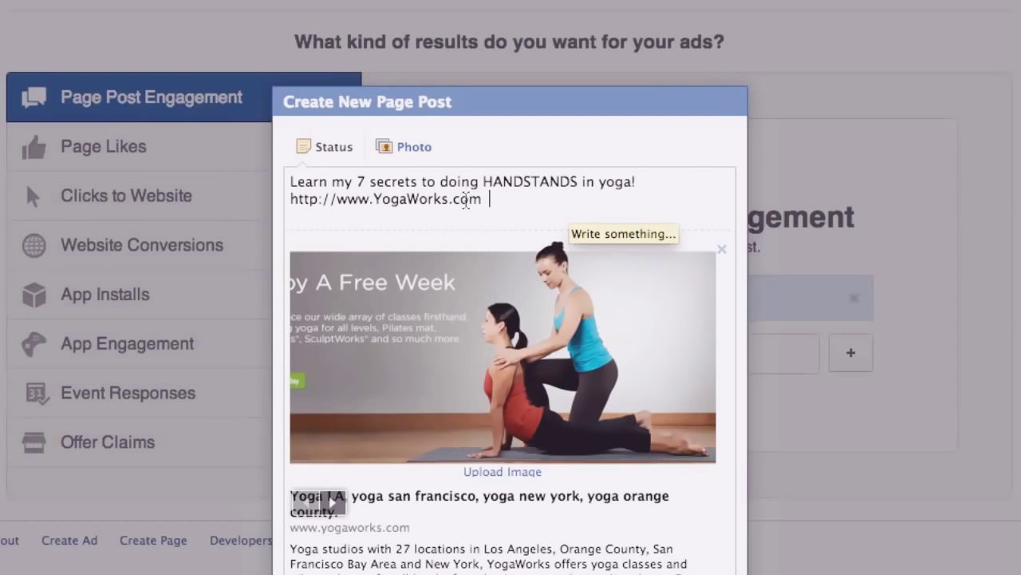
# Step: Publish the handstands page post and continue to the ad setup with it as the boosted post
pyautogui.moveTo(482, 201); pyautogui.dragTo(288, 200)
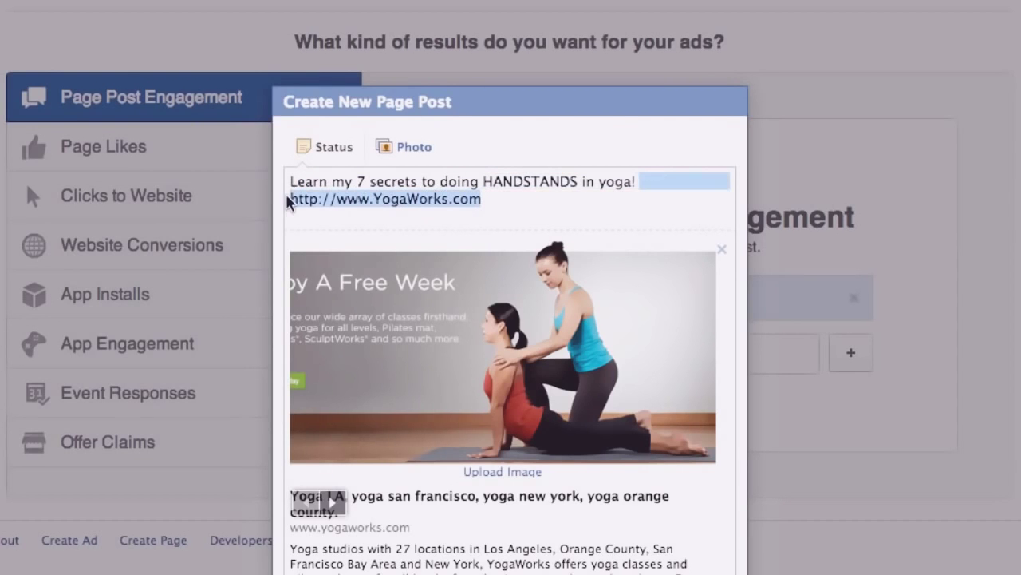
pyautogui.click(499, 209)
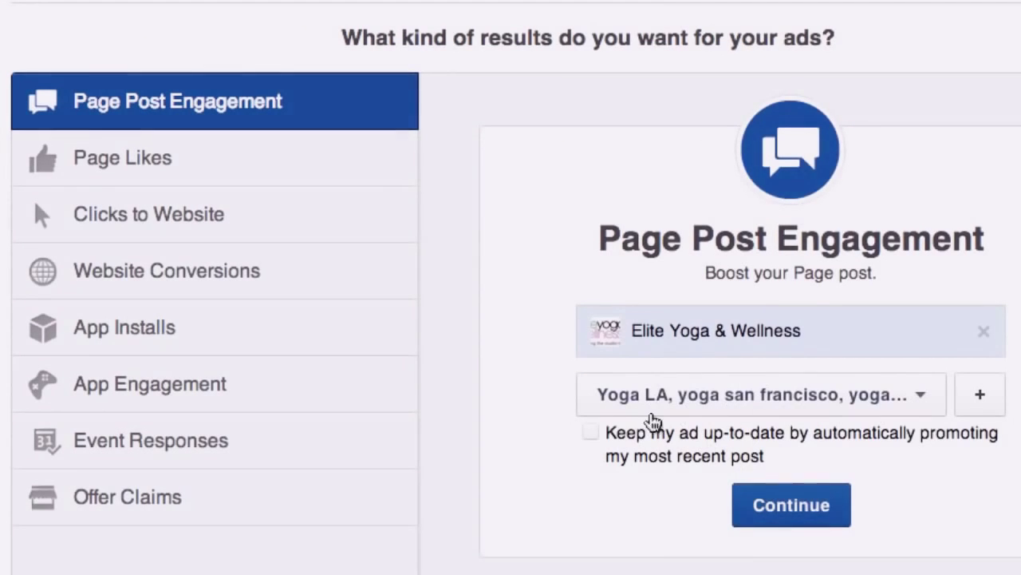
pyautogui.click(787, 506)
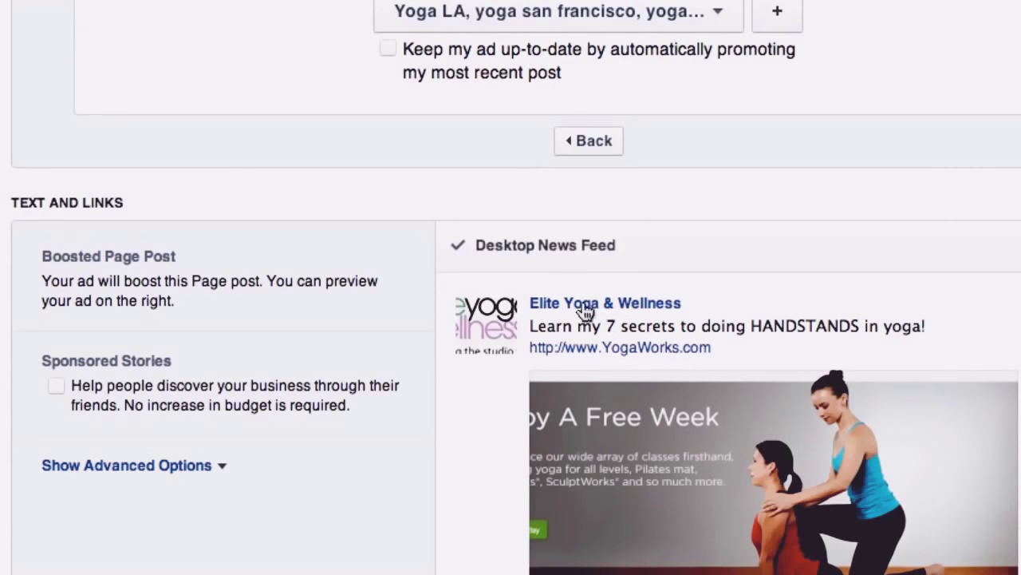
# Step: Limit the ad audience to women with a minimum age of 16 and no maximum age
pyautogui.scroll(-6, 511, 319)
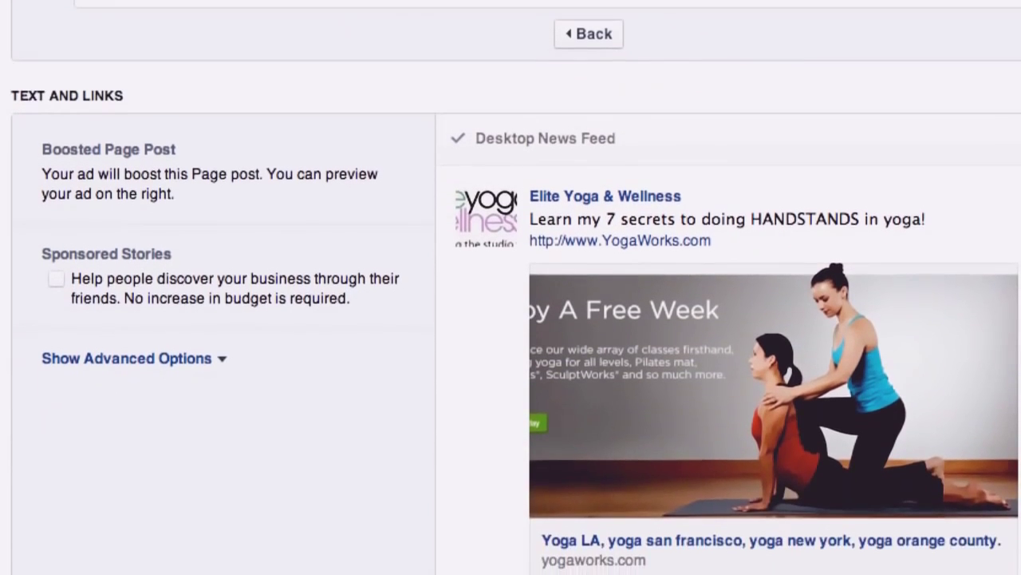
pyautogui.scroll(-5, 515, 276)
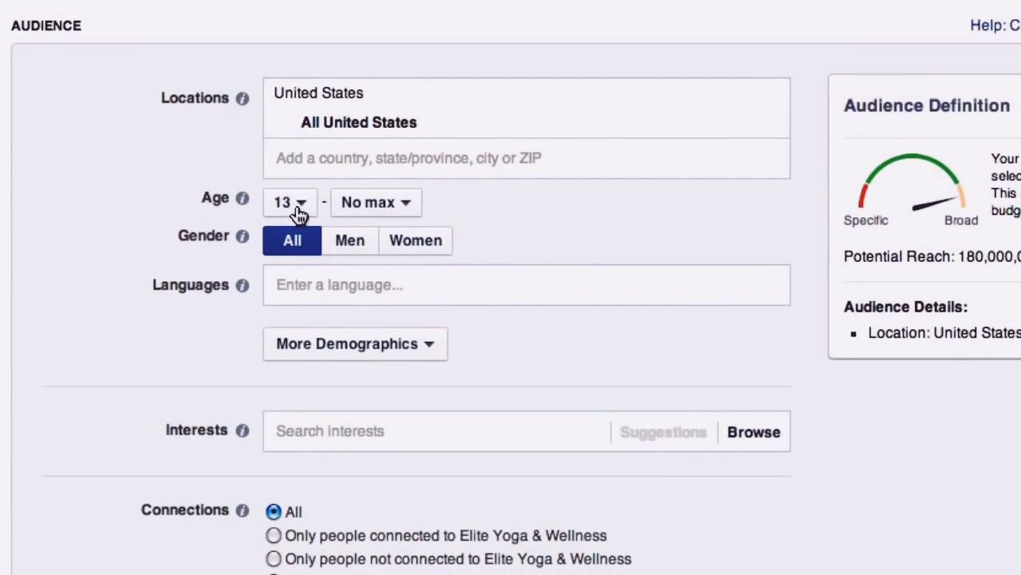
pyautogui.click(303, 209)
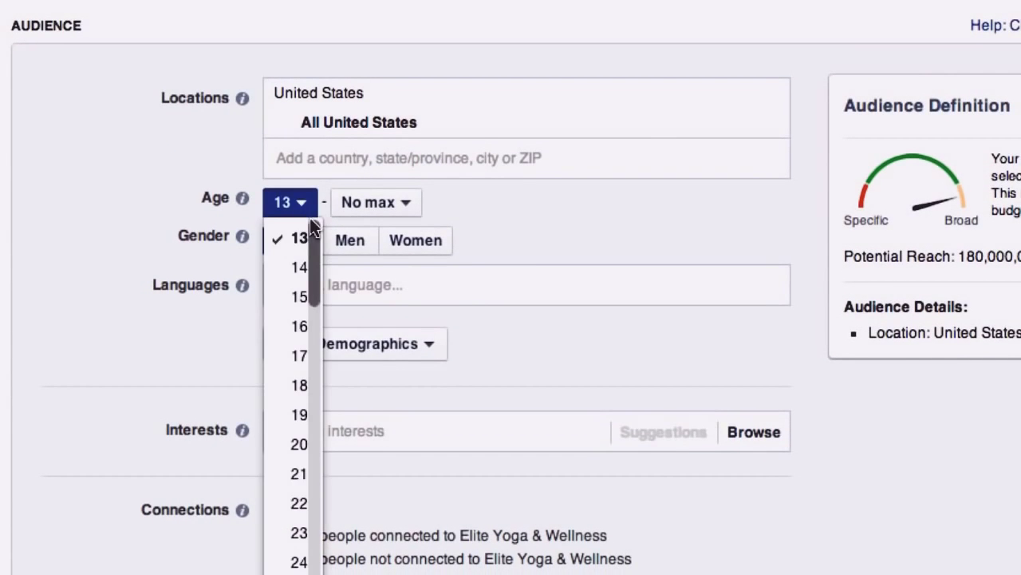
pyautogui.click(297, 337)
pyautogui.click(392, 202)
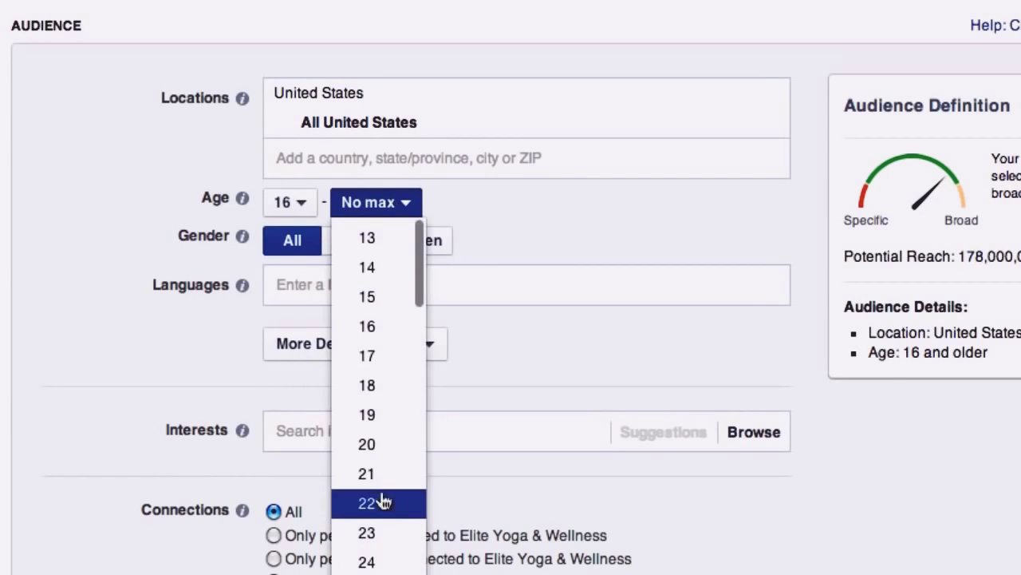
pyautogui.scroll(-10, 383, 500)
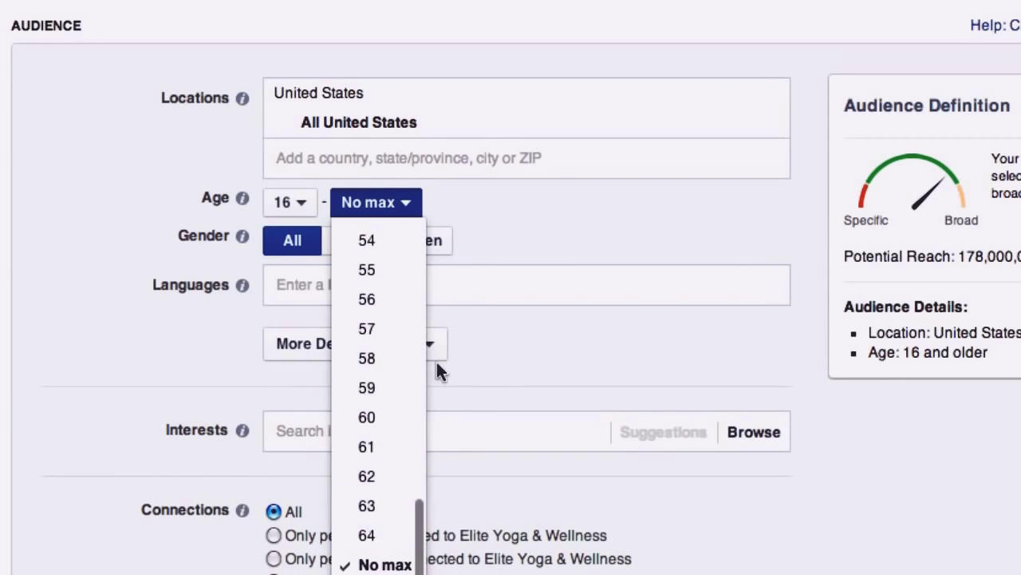
pyautogui.press('Escape')
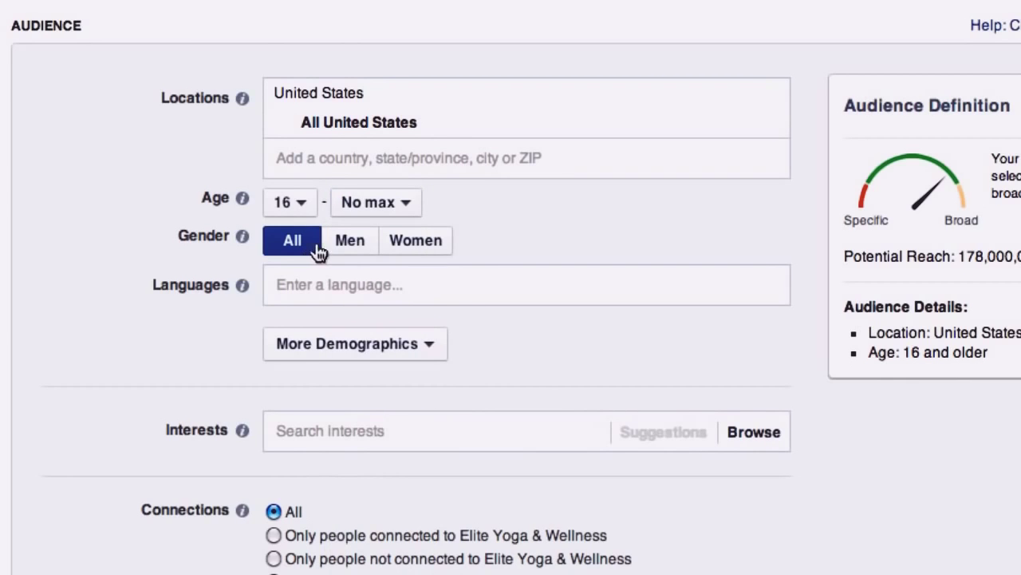
pyautogui.click(421, 243)
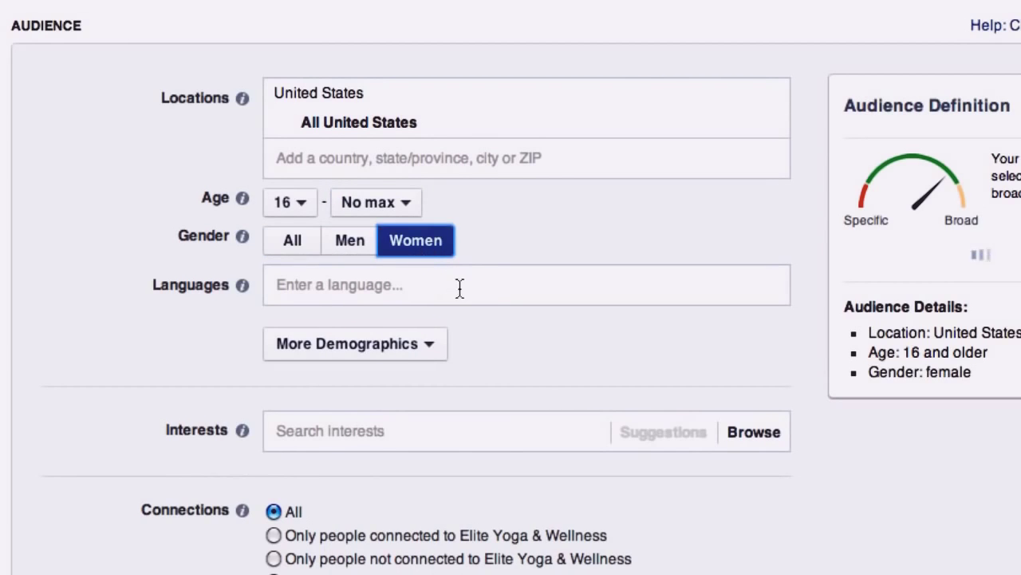
pyautogui.click(514, 291)
# Step: Add the Interested In demographic option to the audience settings
pyautogui.scroll(-3, 998, 432)
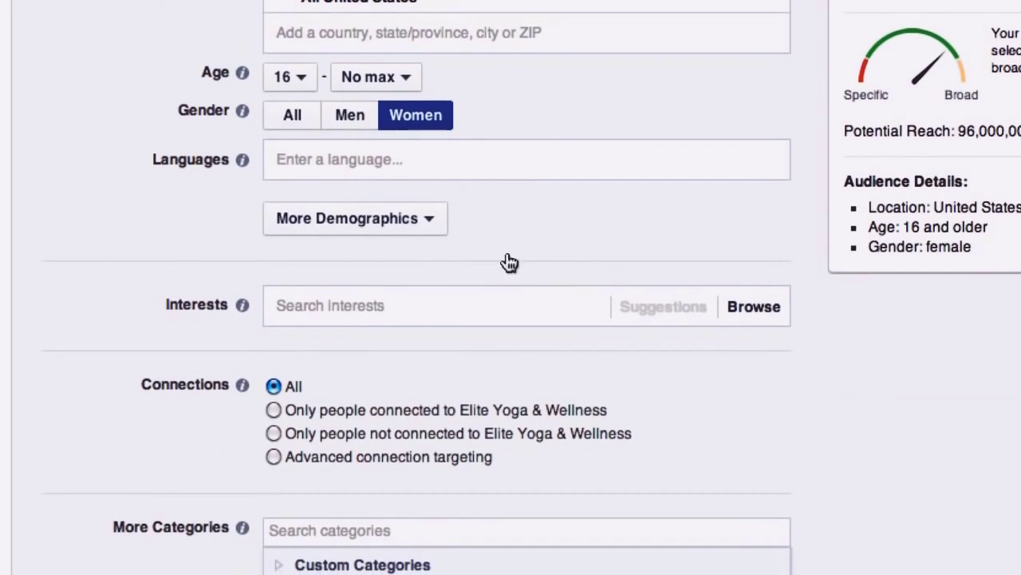
pyautogui.click(377, 221)
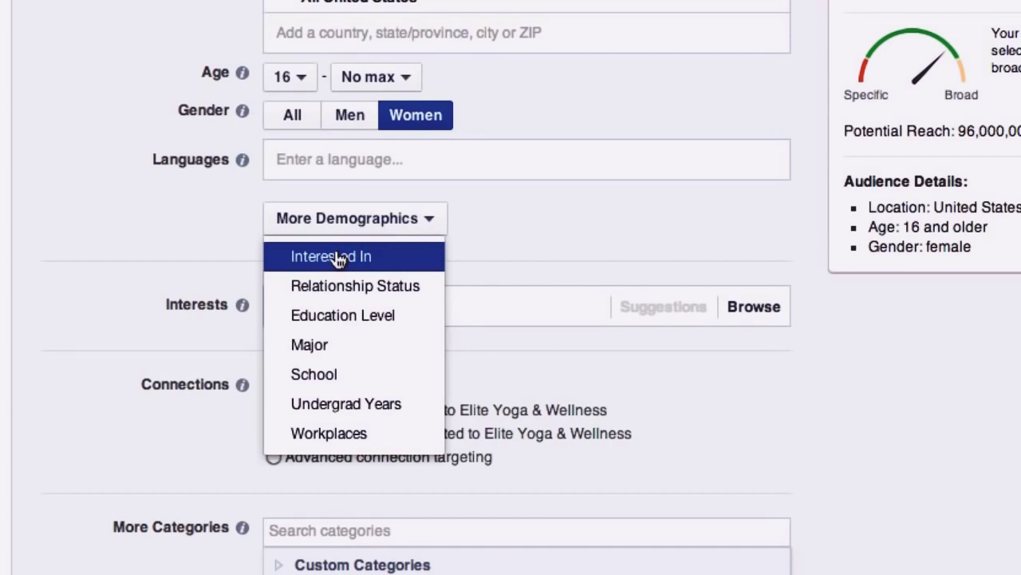
pyautogui.click(307, 261)
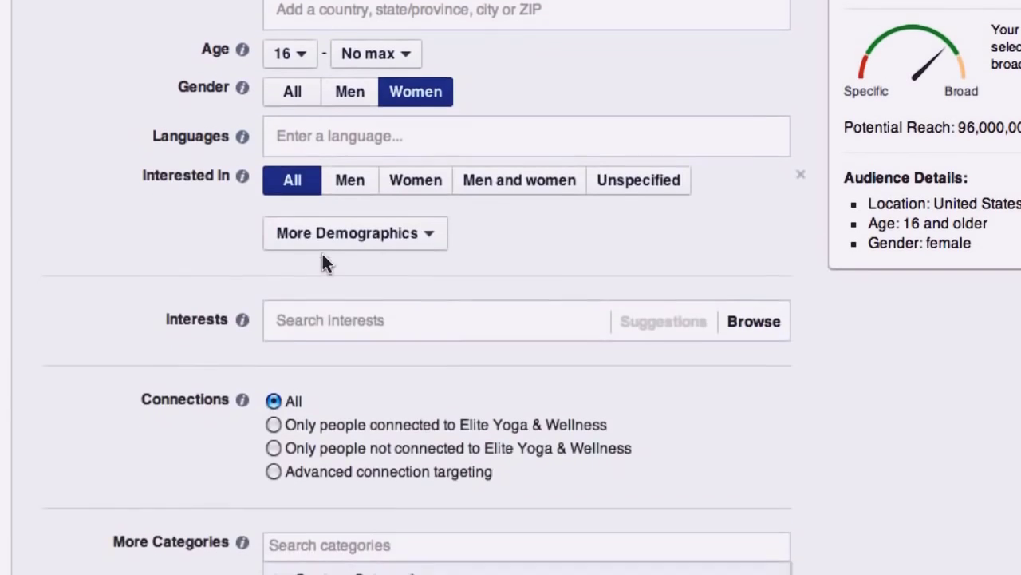
# Step: Add Yoga and Yoga Journal to the audience's targeted interests
pyautogui.scroll(-1, 372, 282)
pyautogui.click(374, 292)
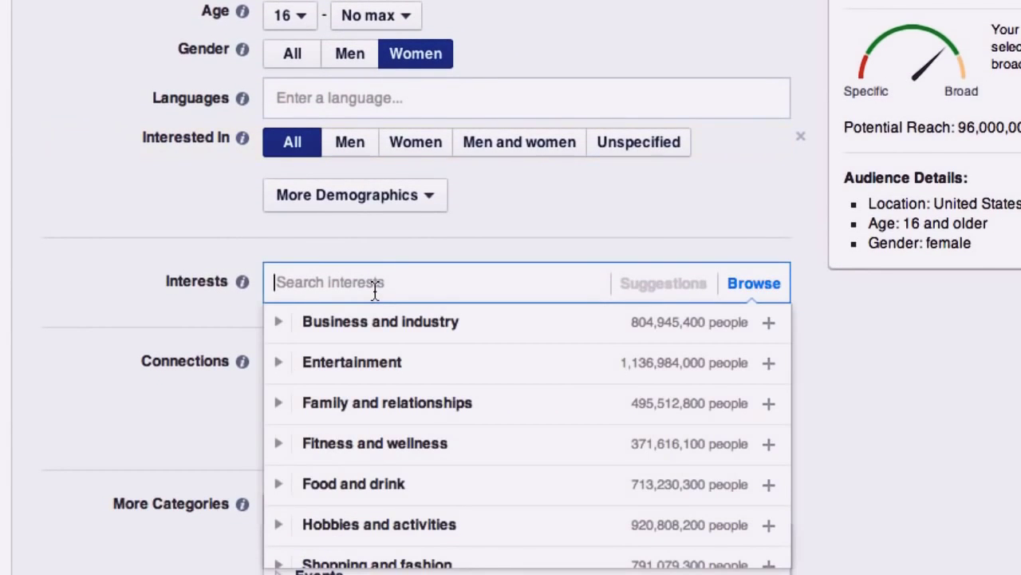
pyautogui.write('Yoga')
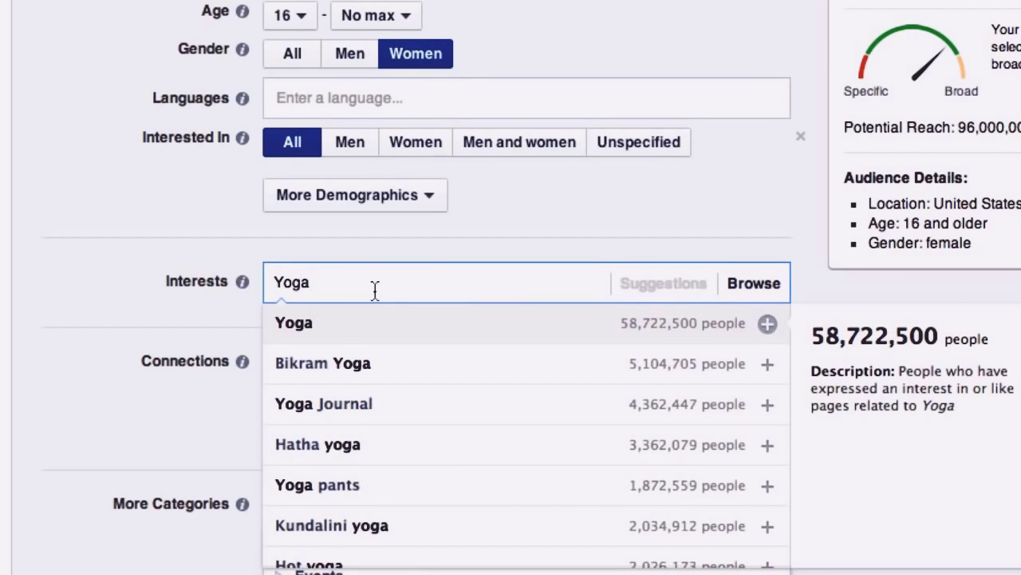
pyautogui.click(376, 321)
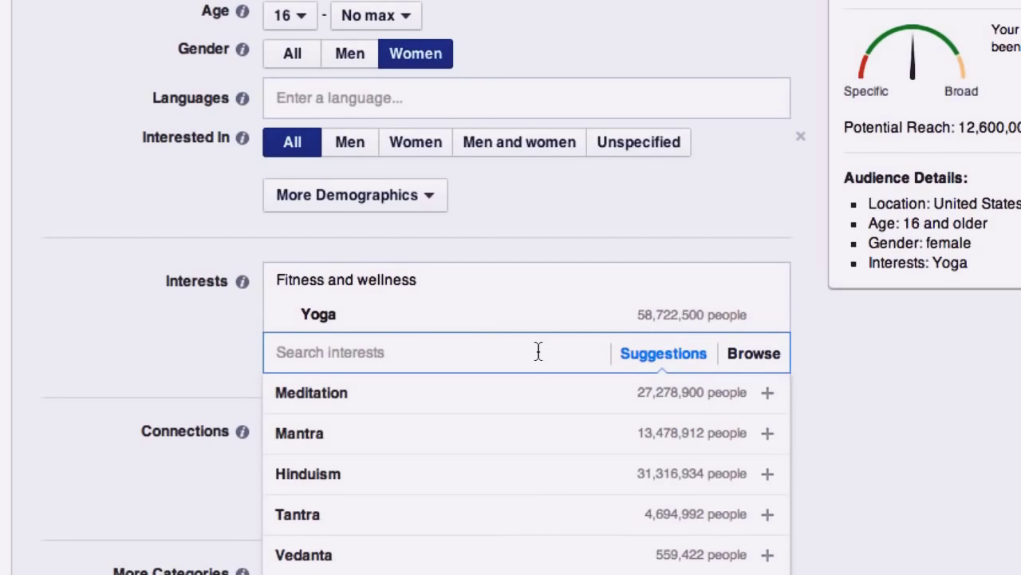
pyautogui.write('yoga')
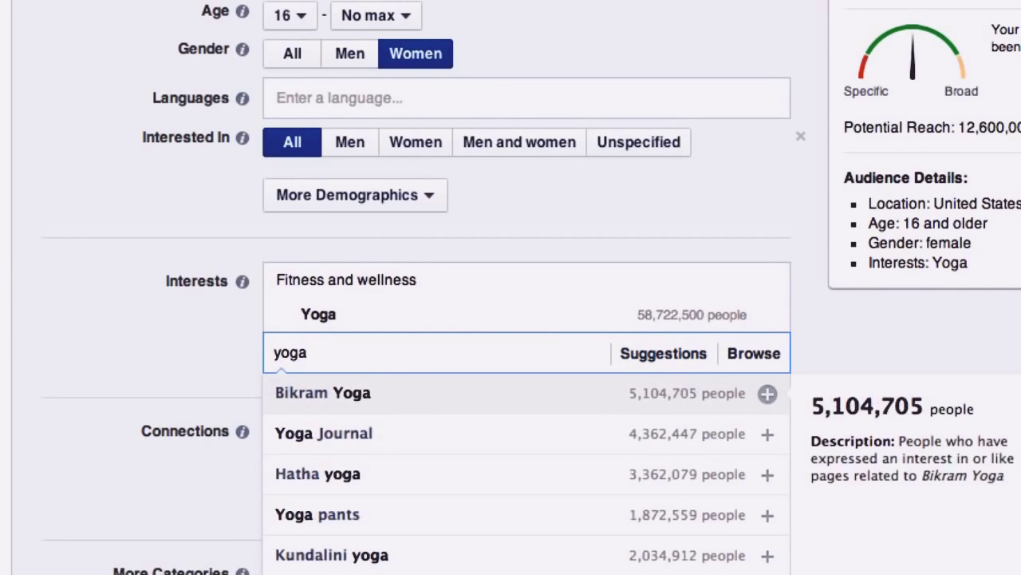
pyautogui.click(429, 444)
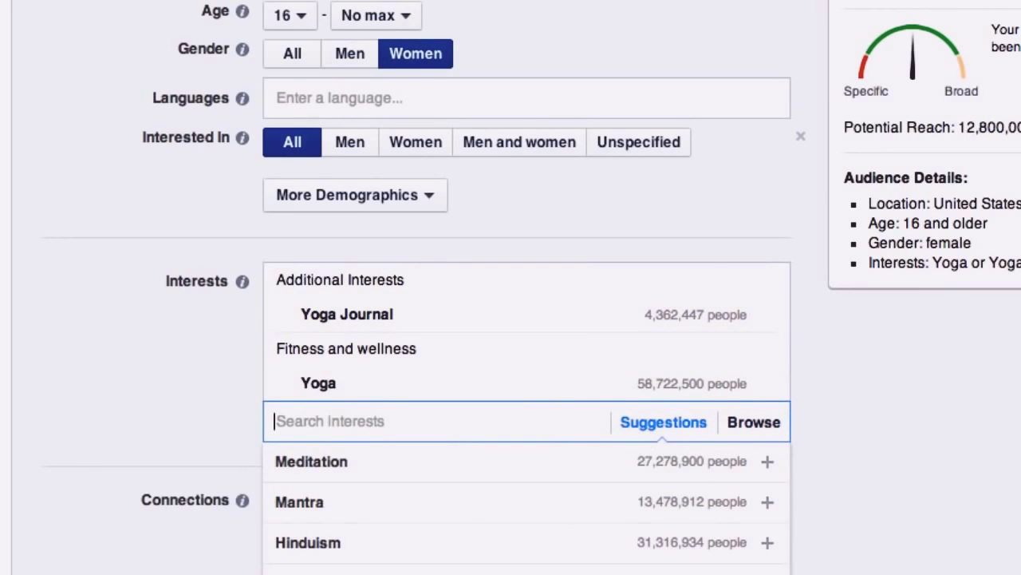
# Step: Limit the ad audience to only people not connected to Elite Yoga & Wellness
pyautogui.scroll(-4, 511, 319)
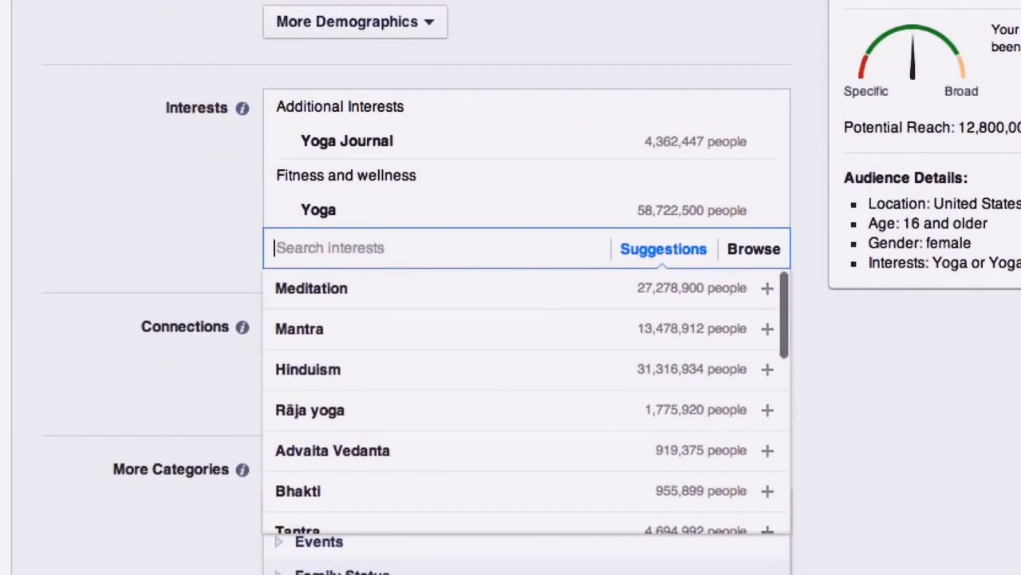
pyautogui.click(122, 487)
pyautogui.scroll(-2, 125, 488)
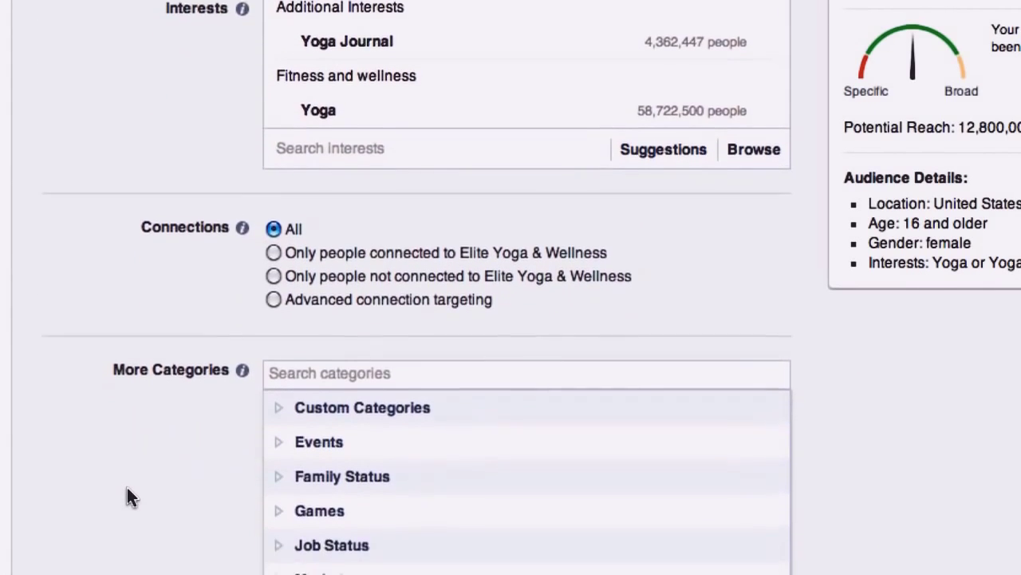
pyautogui.scroll(-2, 127, 488)
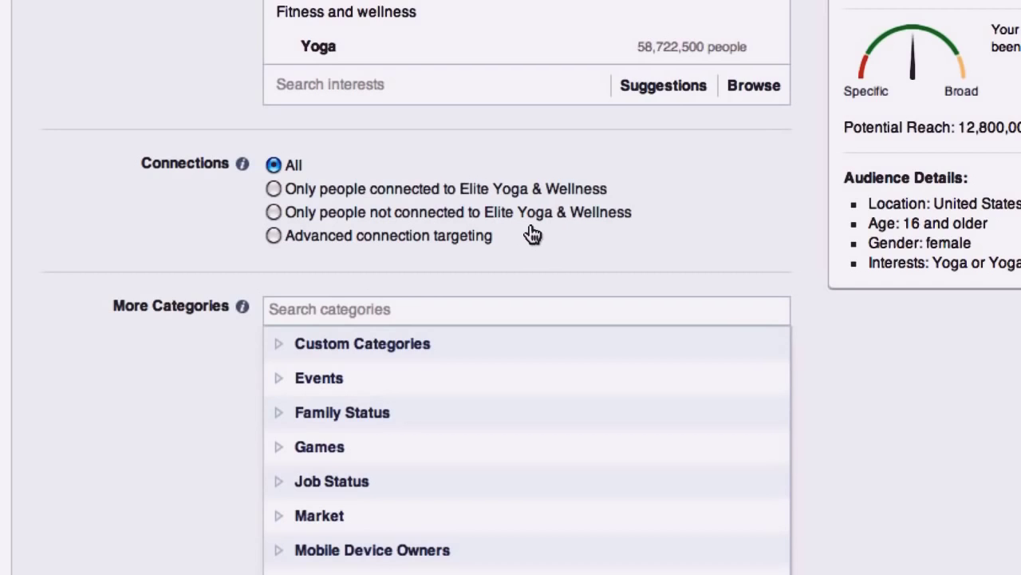
pyautogui.click(374, 220)
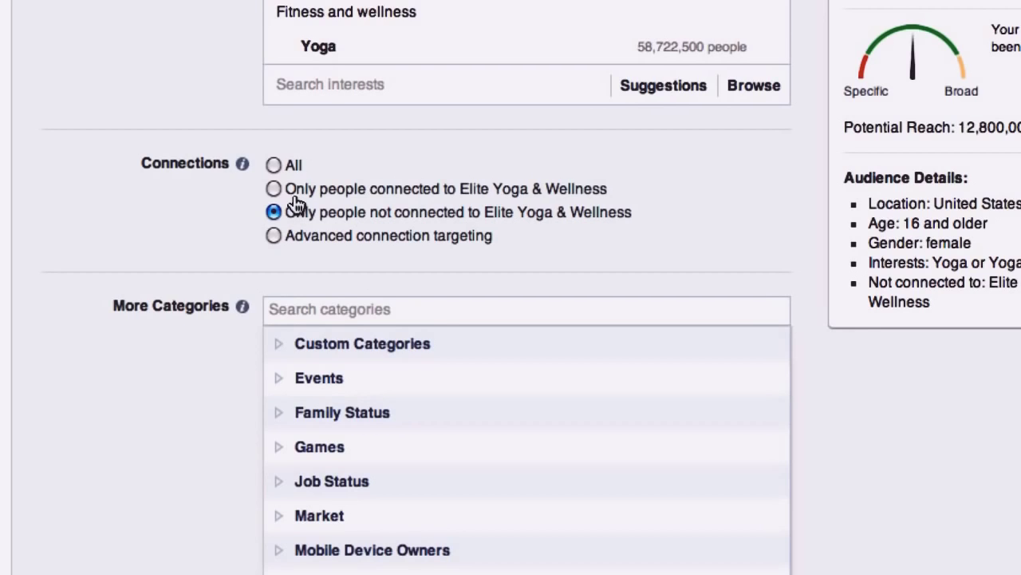
# Step: Examine the subcategories available under More Categories, including Custom Categories, Events, Family Status, Games, Job Status, Market and Mobile Device Owners
pyautogui.moveTo(417, 342)
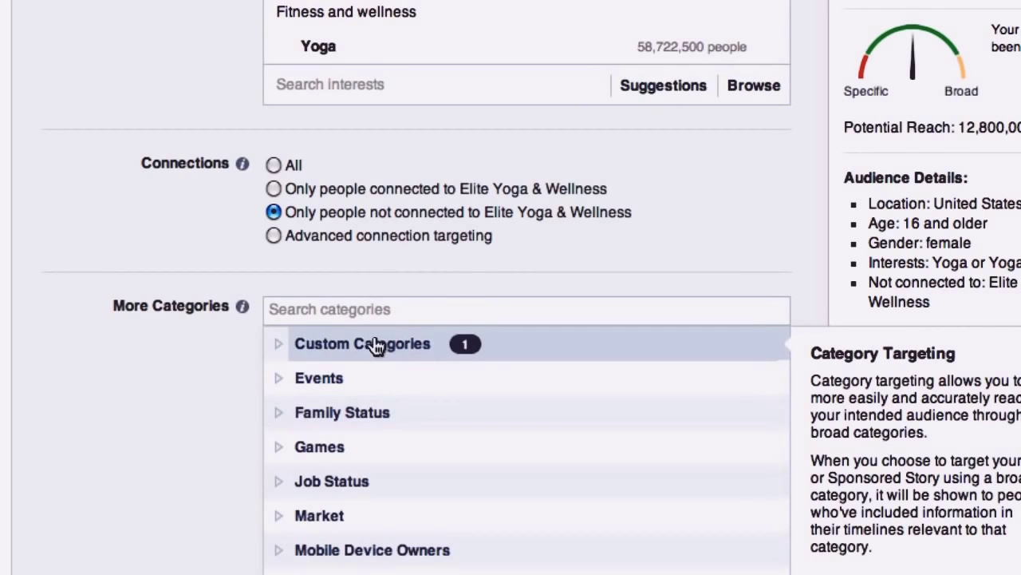
pyautogui.click(377, 346)
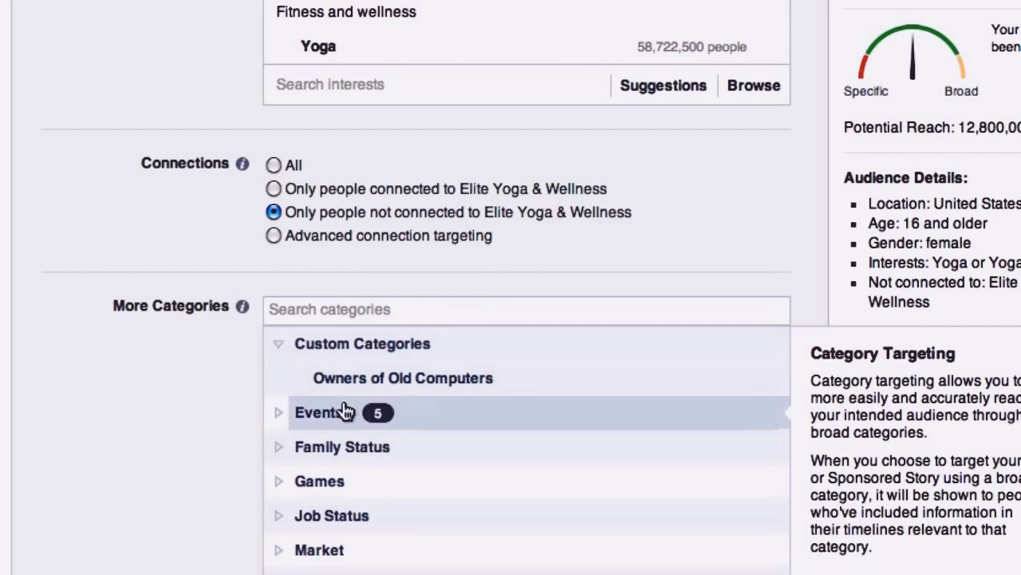
pyautogui.click(415, 412)
pyautogui.scroll(-4, 415, 412)
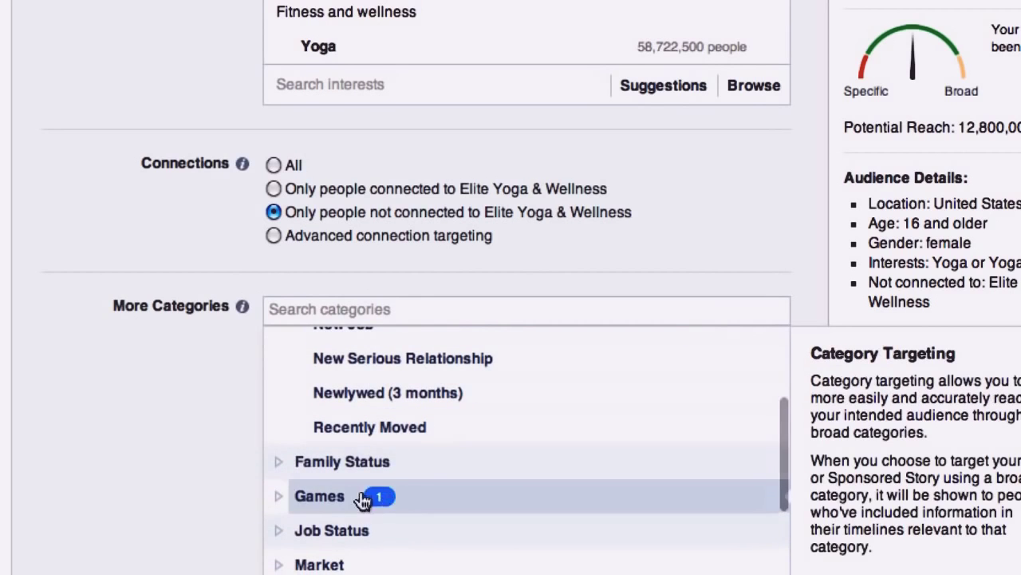
pyautogui.click(299, 461)
pyautogui.scroll(-3, 368, 465)
pyautogui.scroll(-3, 369, 464)
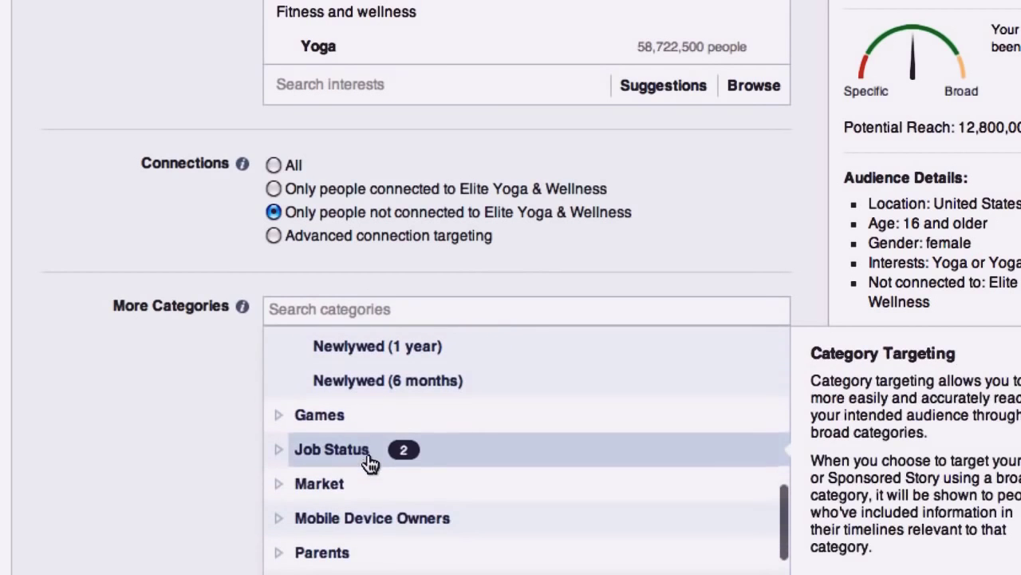
pyautogui.click(339, 431)
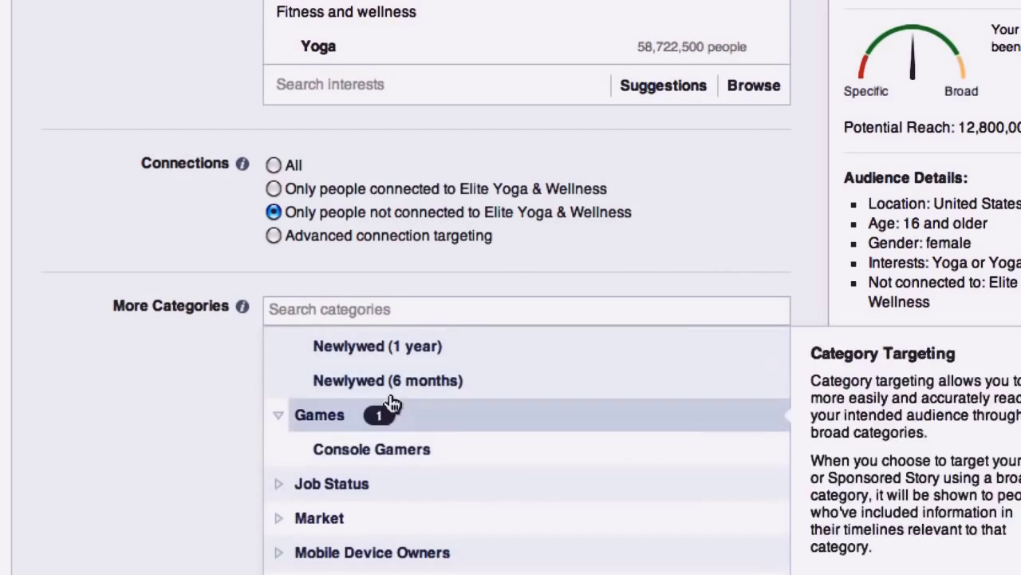
pyautogui.click(355, 493)
pyautogui.scroll(-3, 368, 542)
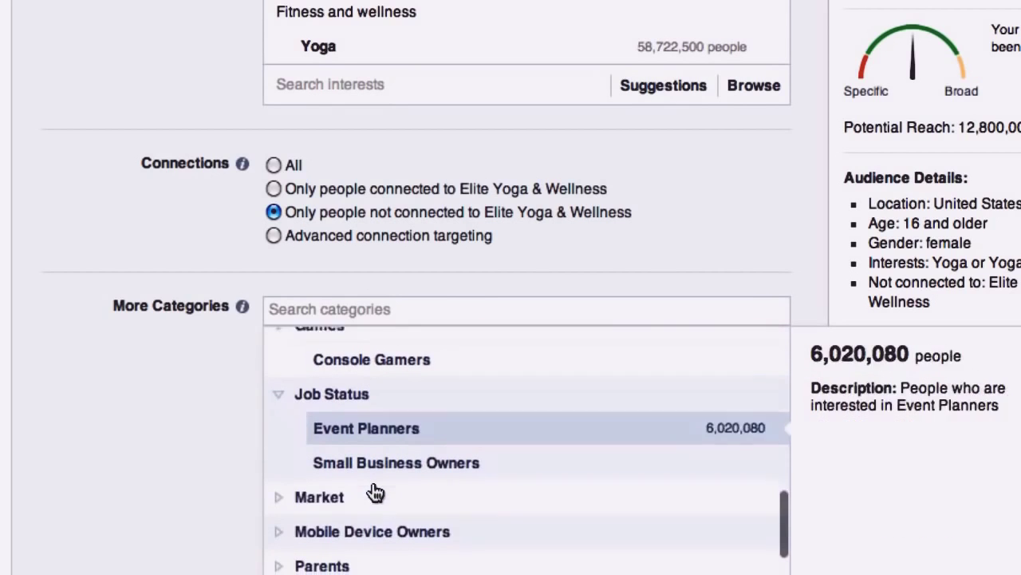
pyautogui.click(331, 552)
pyautogui.scroll(-5, 333, 559)
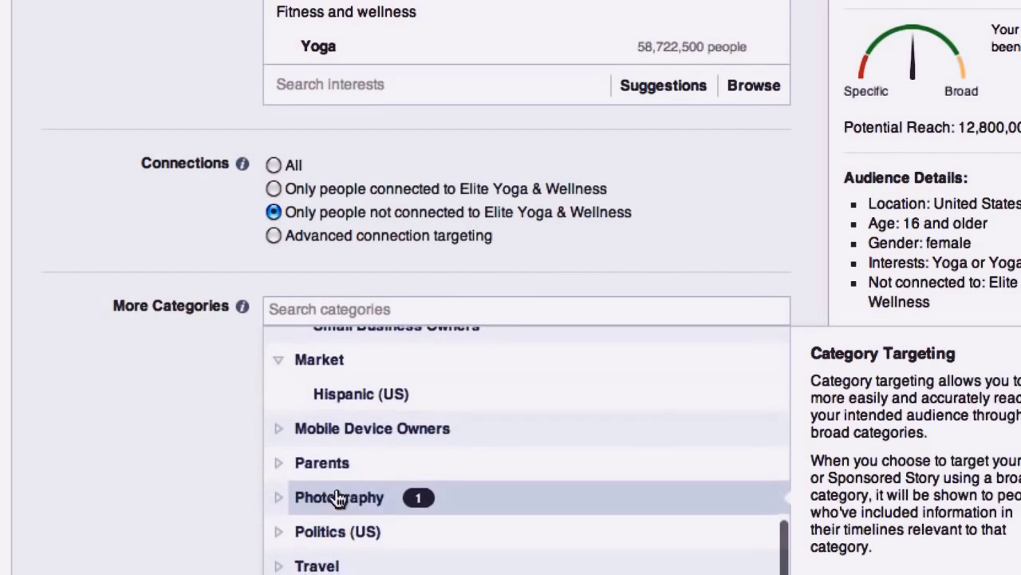
pyautogui.click(338, 439)
pyautogui.scroll(-4, 342, 447)
pyautogui.scroll(-3, 367, 481)
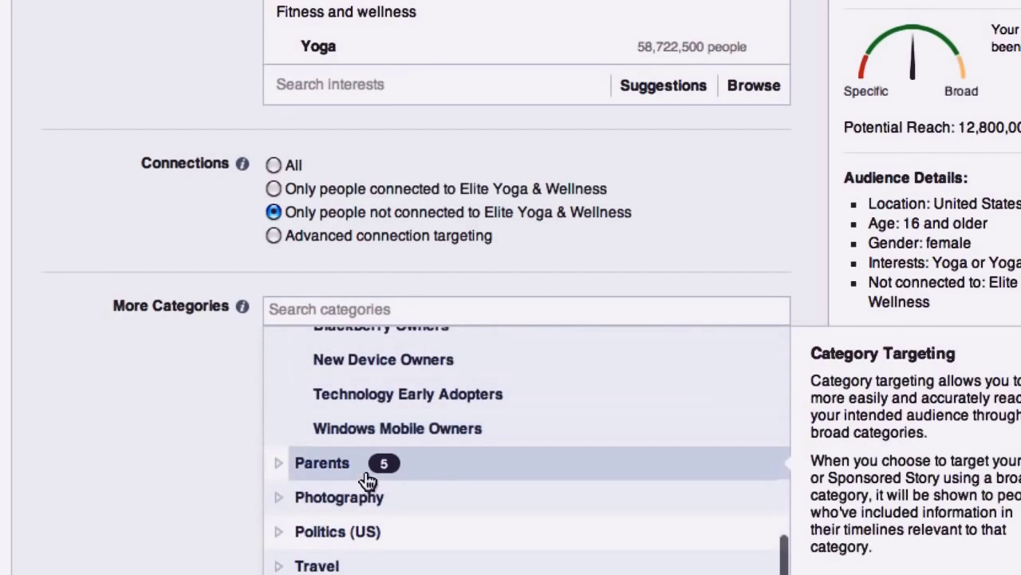
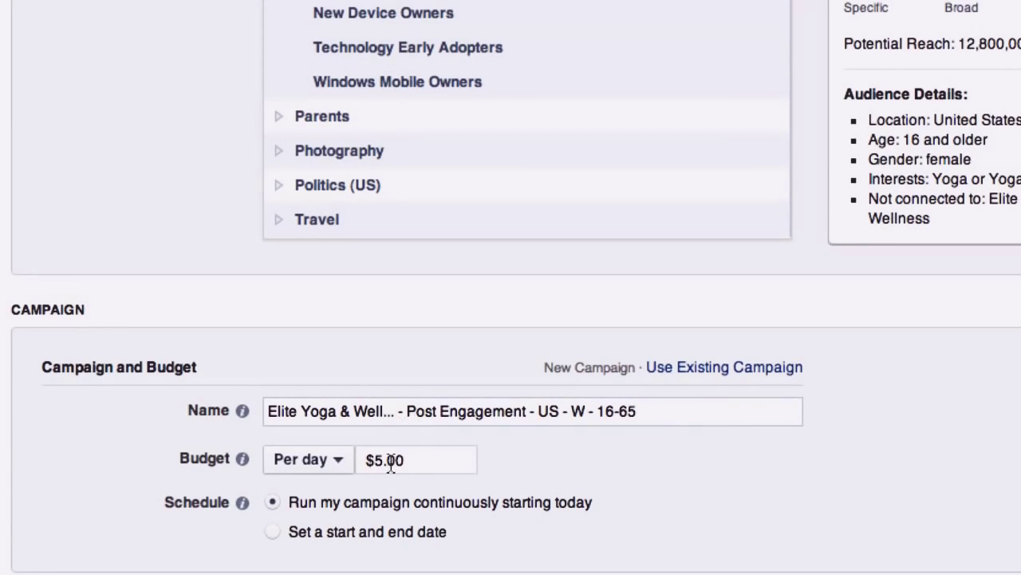
# Step: Set the campaign's per-day budget to $10.00
pyautogui.moveTo(373, 471); pyautogui.dragTo(381, 472)
pyautogui.write('10')
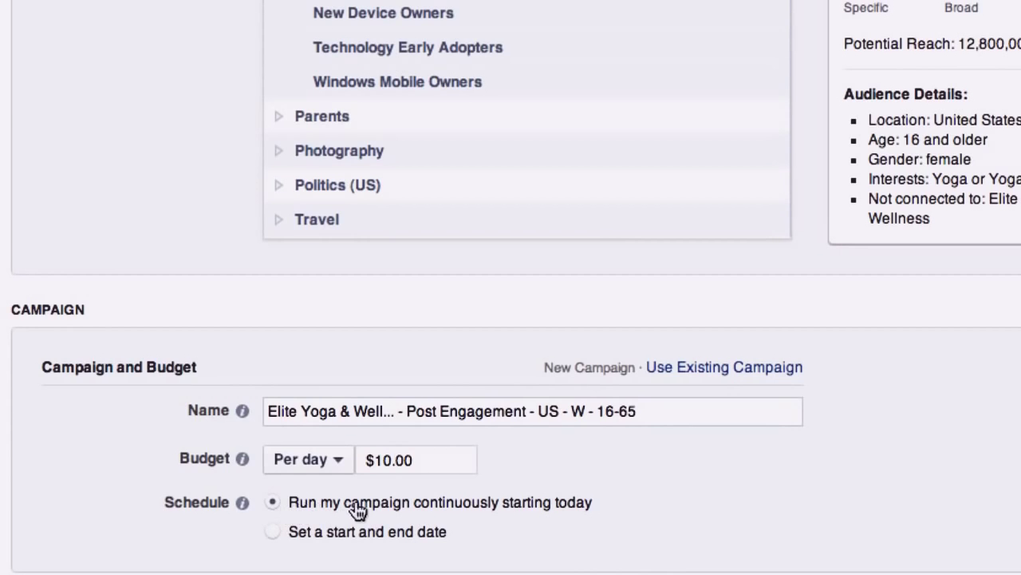
# Step: Change the bidding to Bid for clicks, with the maximum bid for clicks (CPC) set manually
pyautogui.scroll(-4, 976, 483)
pyautogui.scroll(-3, 973, 473)
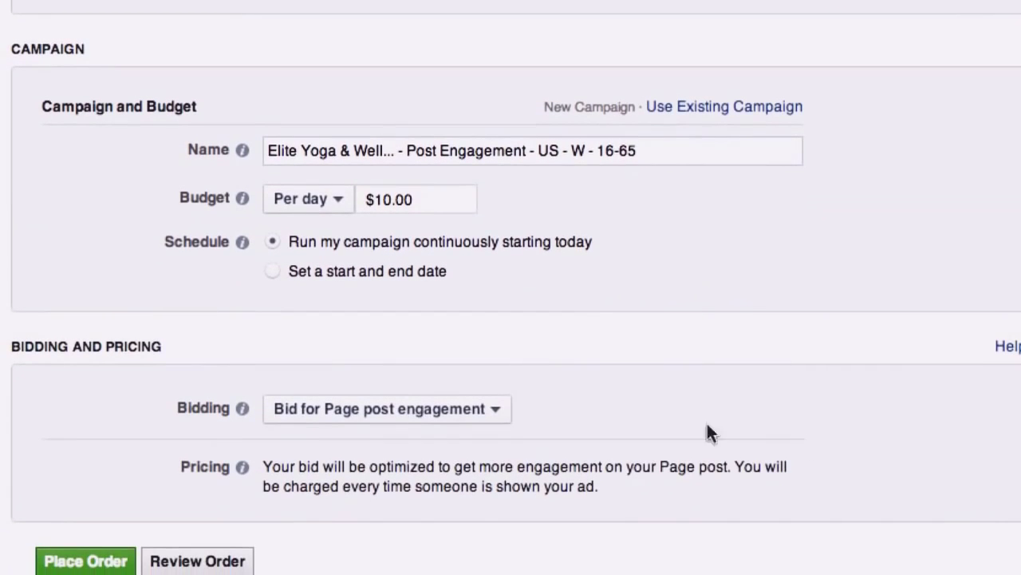
pyautogui.click(328, 420)
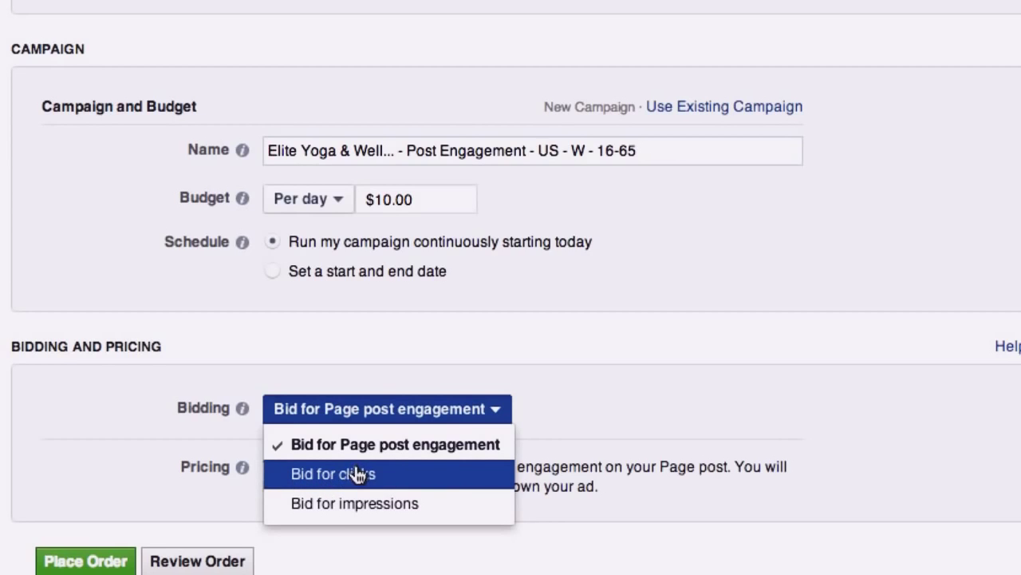
pyautogui.click(473, 479)
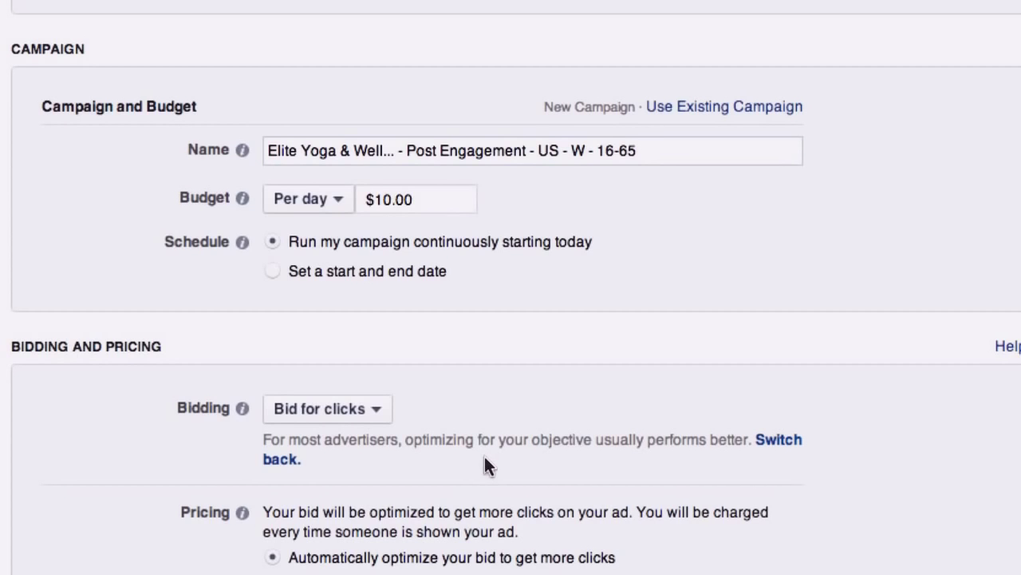
pyautogui.scroll(-3, 487, 466)
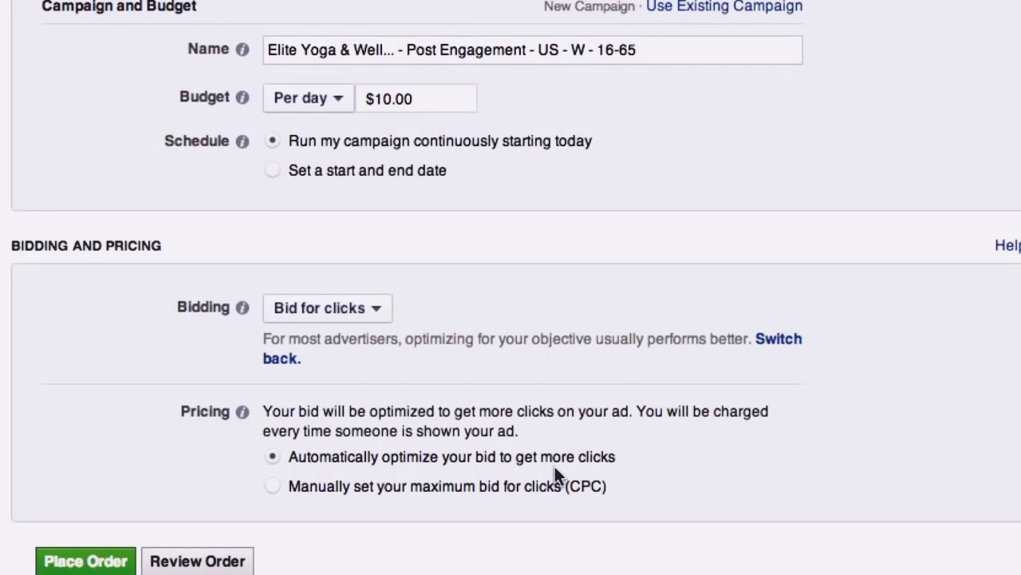
pyautogui.click(305, 486)
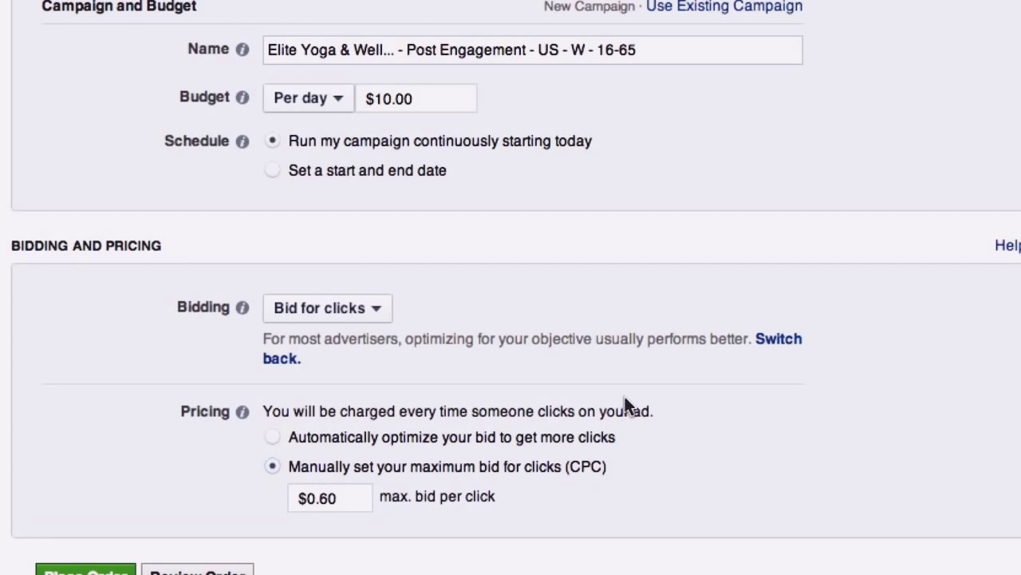
# Step: Review the note under the bidding choice and the Desktop News Feed preview of the boosted handstands post
pyautogui.moveTo(271, 339); pyautogui.dragTo(697, 349)
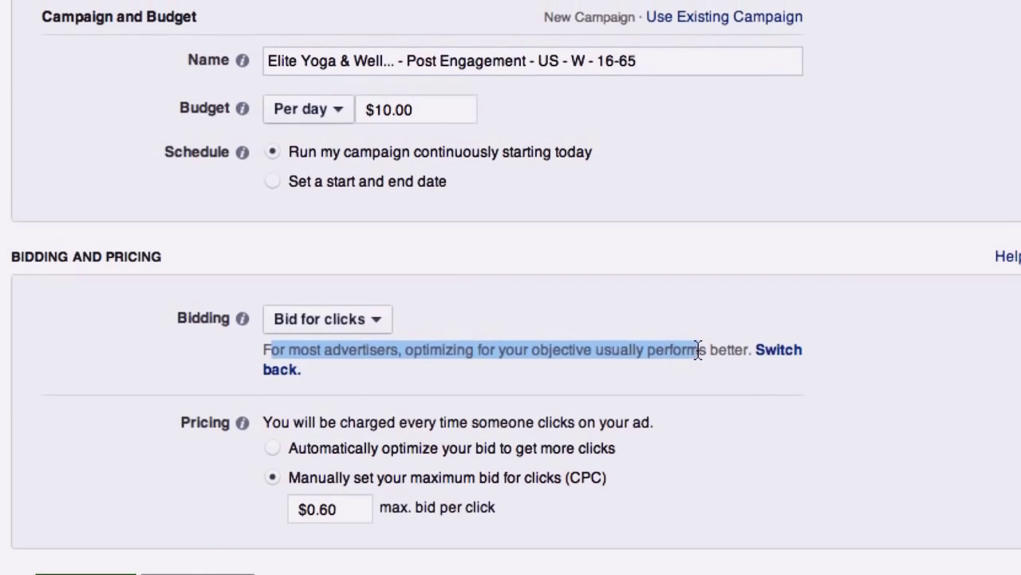
pyautogui.click(526, 394)
pyautogui.scroll(1, 526, 393)
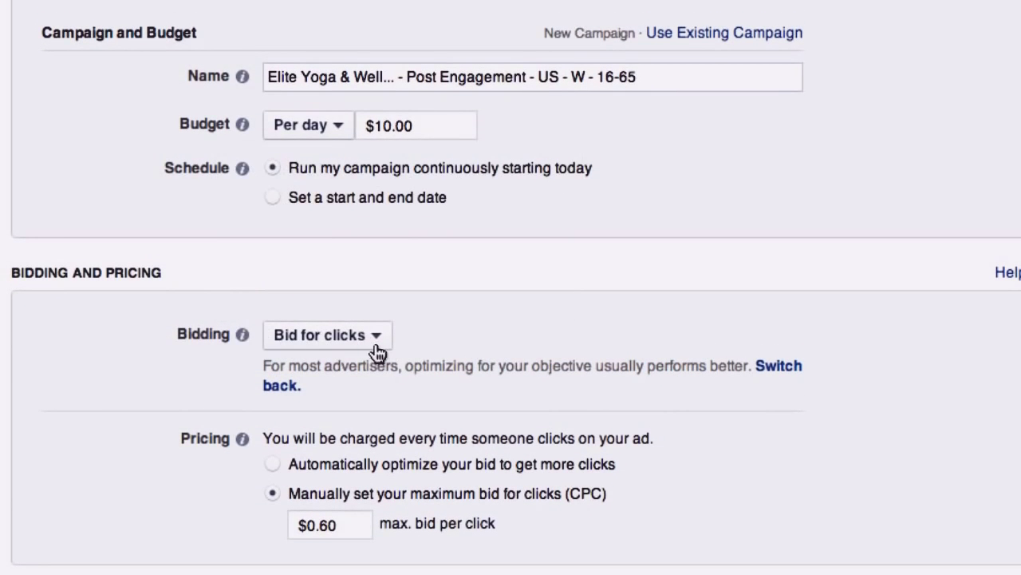
pyautogui.scroll(-2, 468, 426)
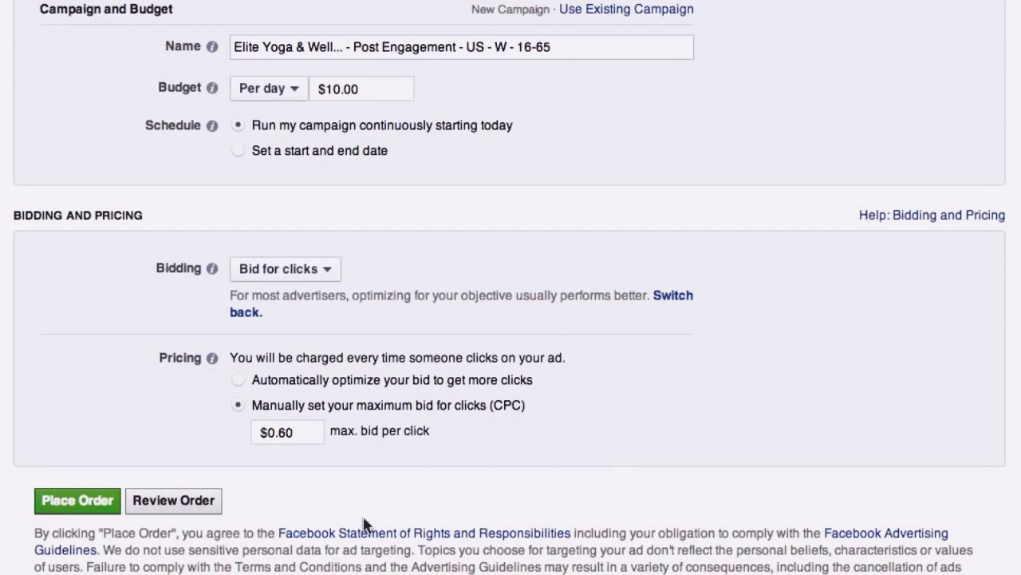
pyautogui.scroll(3, 645, 524)
pyautogui.scroll(15, 644, 525)
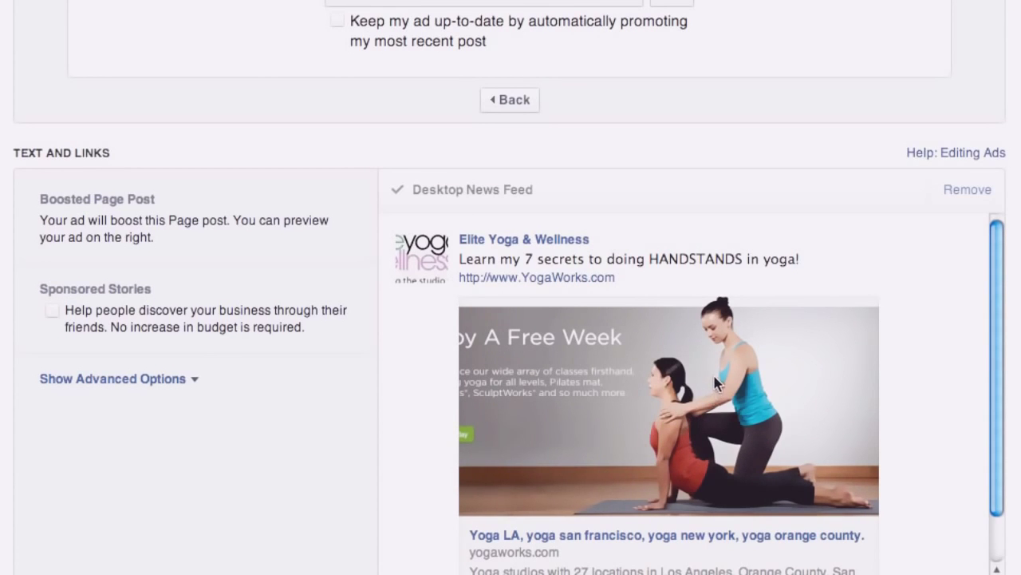
pyautogui.scroll(-2, 712, 372)
pyautogui.scroll(4, 754, 393)
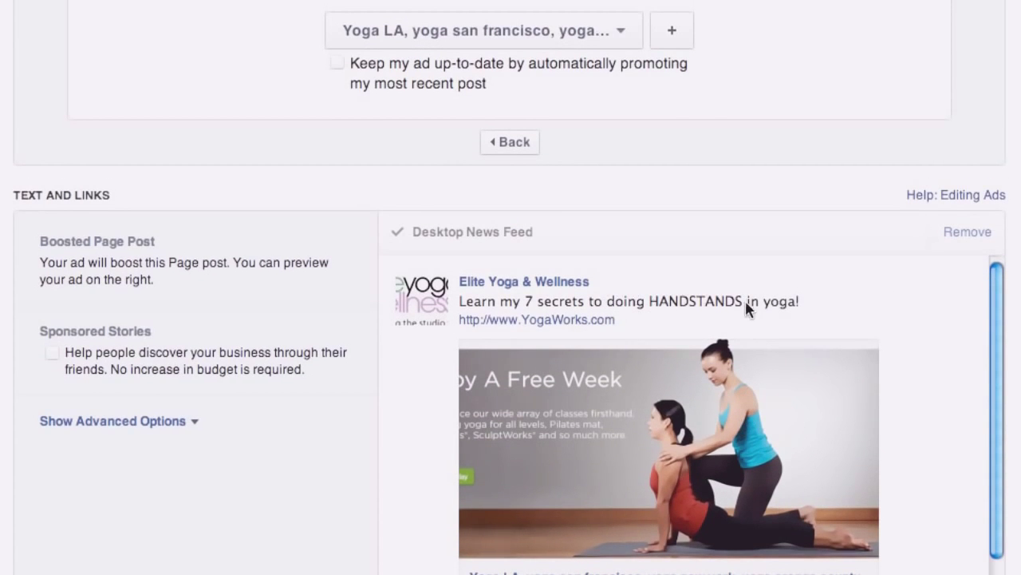
# Step: Place the ad order and continue to the new campaign's page
pyautogui.scroll(-5, 771, 455)
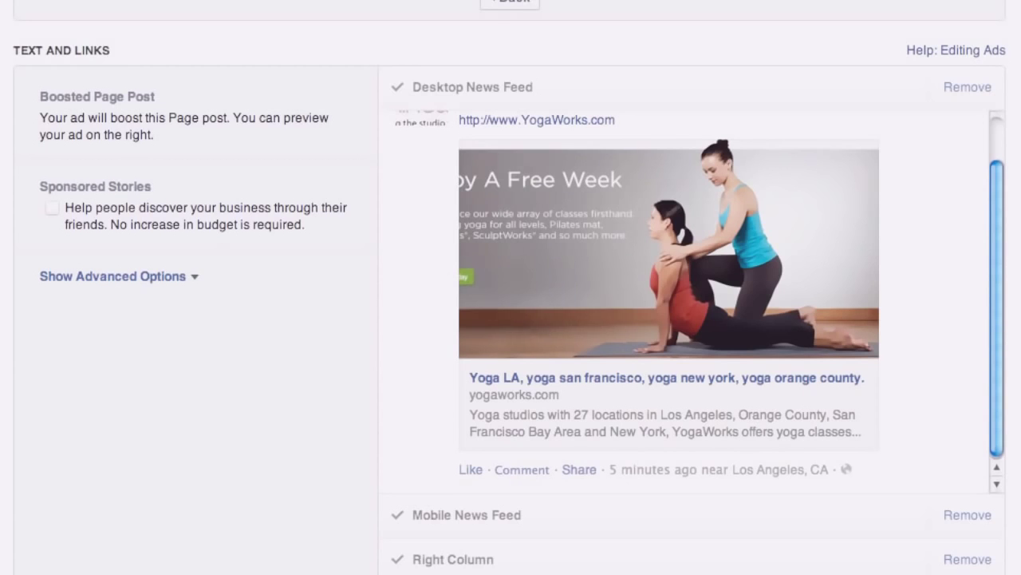
pyautogui.scroll(-15, 602, 504)
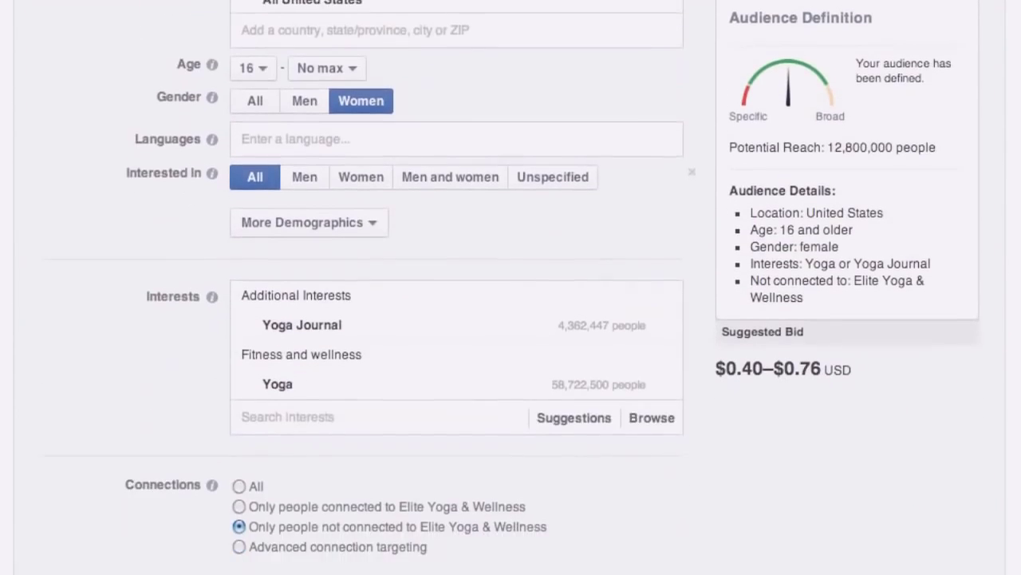
pyautogui.click(54, 459)
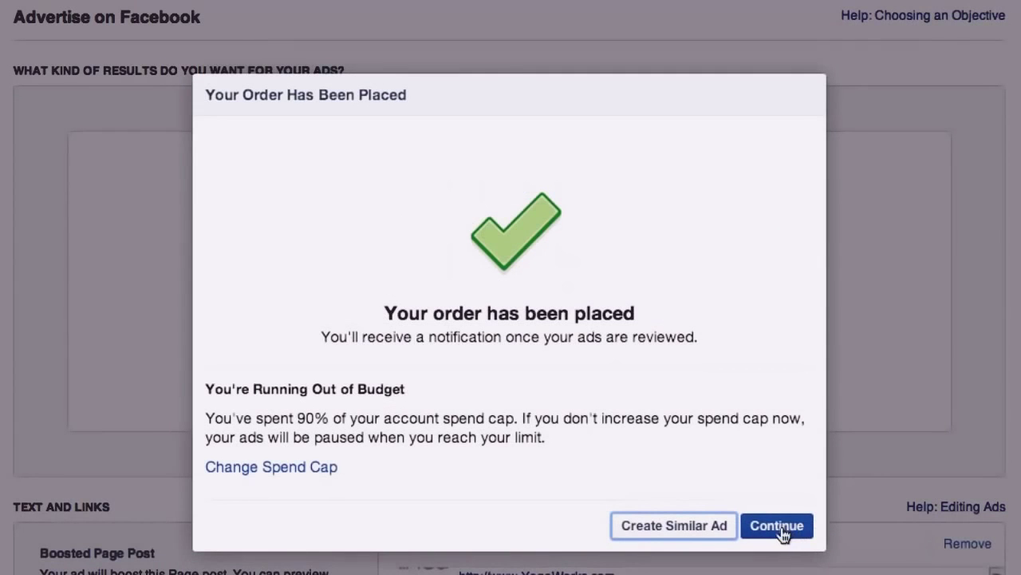
pyautogui.click(777, 527)
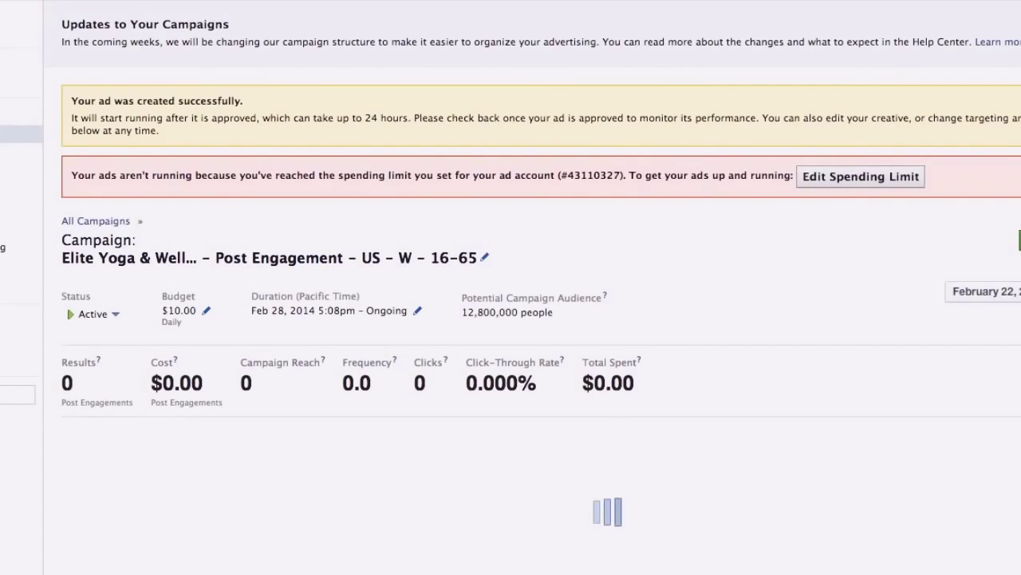
# Step: View the new ad as it appears in the desktop News Feed, and return to the campaign page
pyautogui.scroll(-5, 764, 467)
pyautogui.scroll(-3, 511, 320)
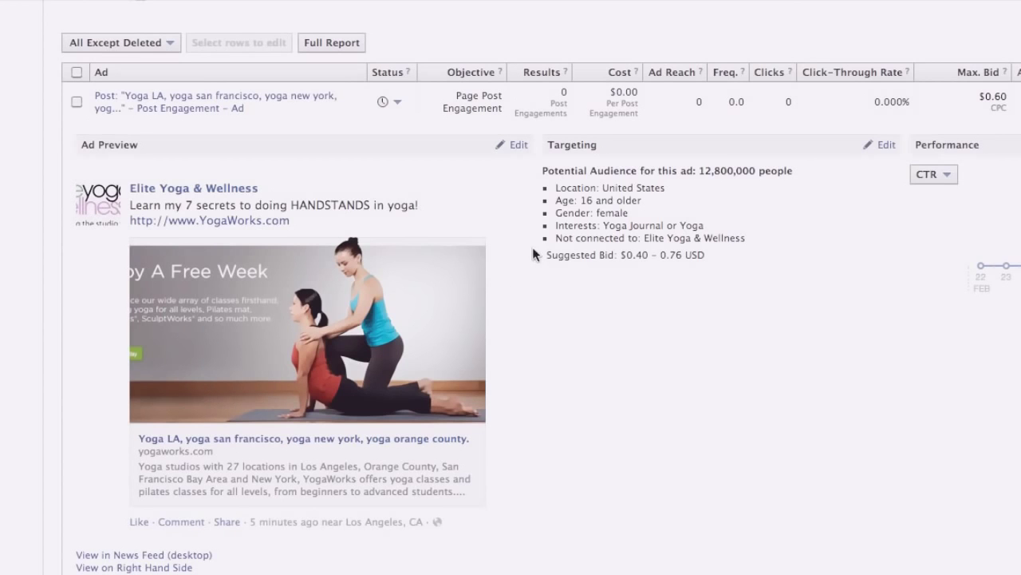
pyautogui.scroll(-1, 223, 171)
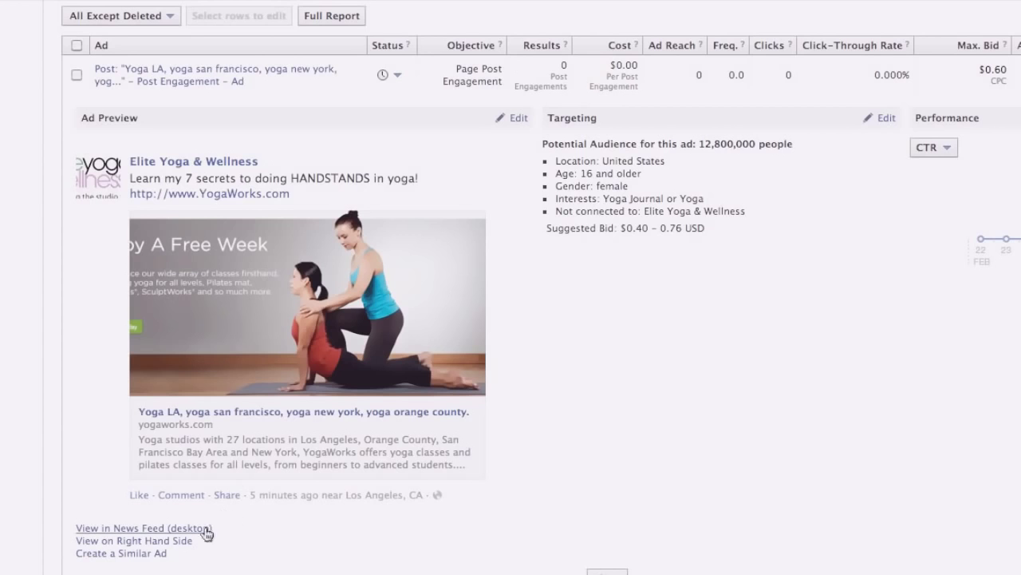
pyautogui.click(147, 529)
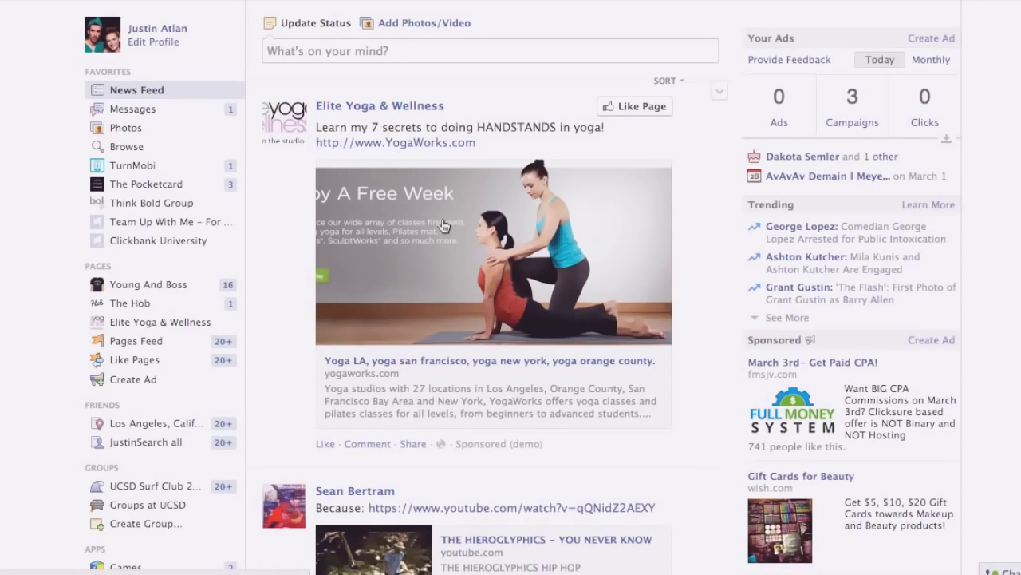
pyautogui.click(462, 264)
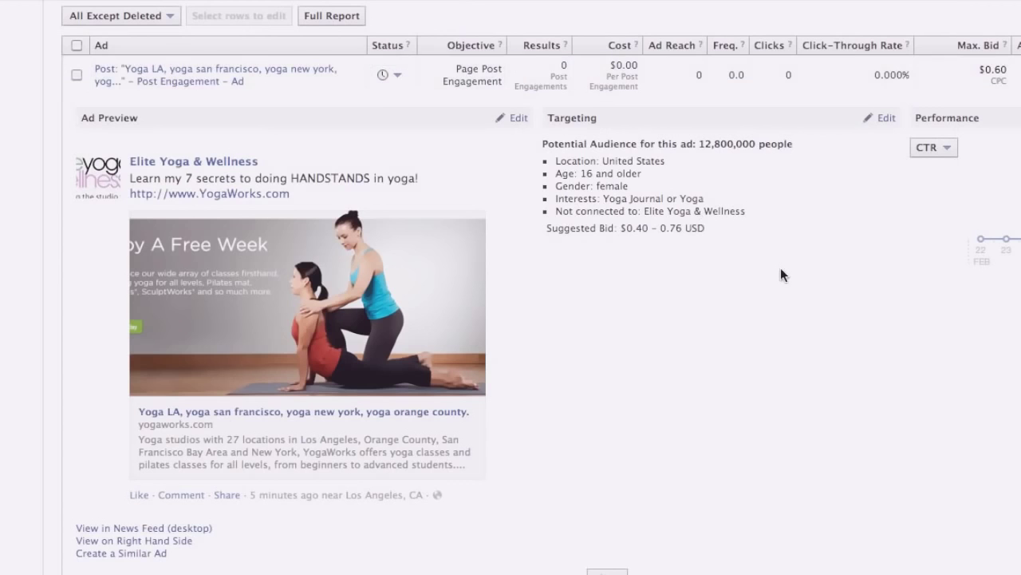
pyautogui.scroll(1, 778, 259)
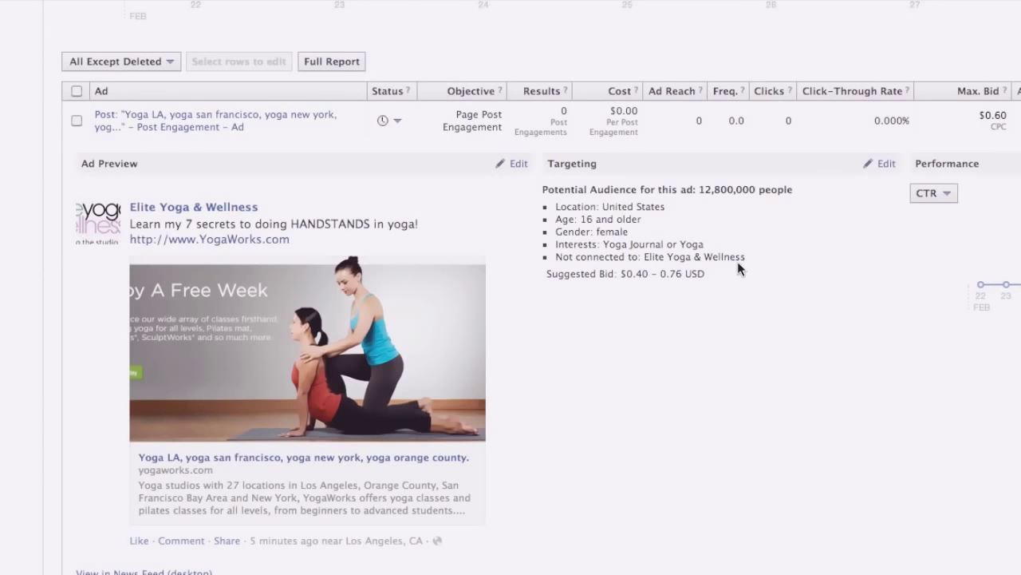
pyautogui.scroll(1, 558, 213)
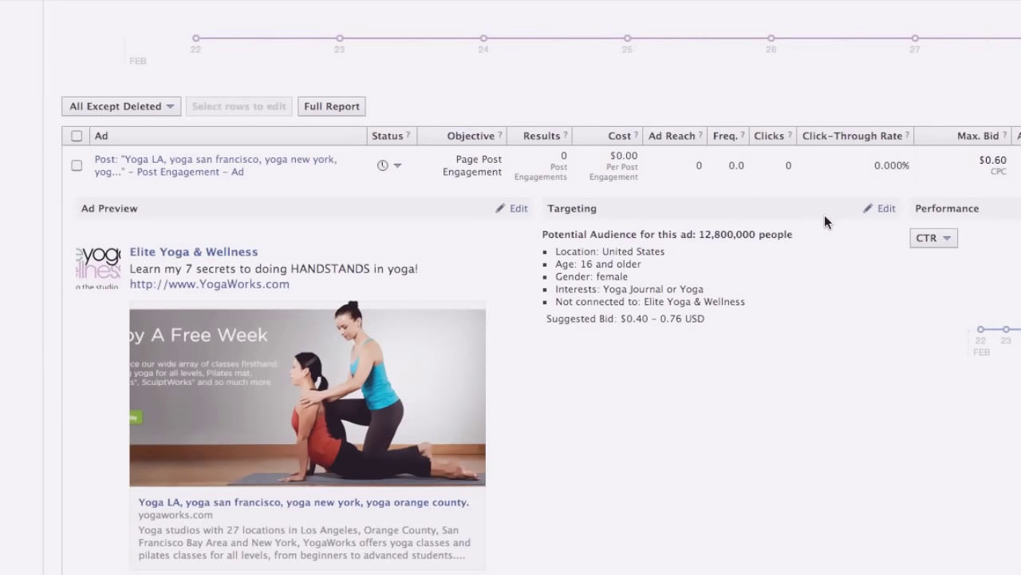
pyautogui.scroll(-1, 825, 226)
pyautogui.scroll(3, 826, 226)
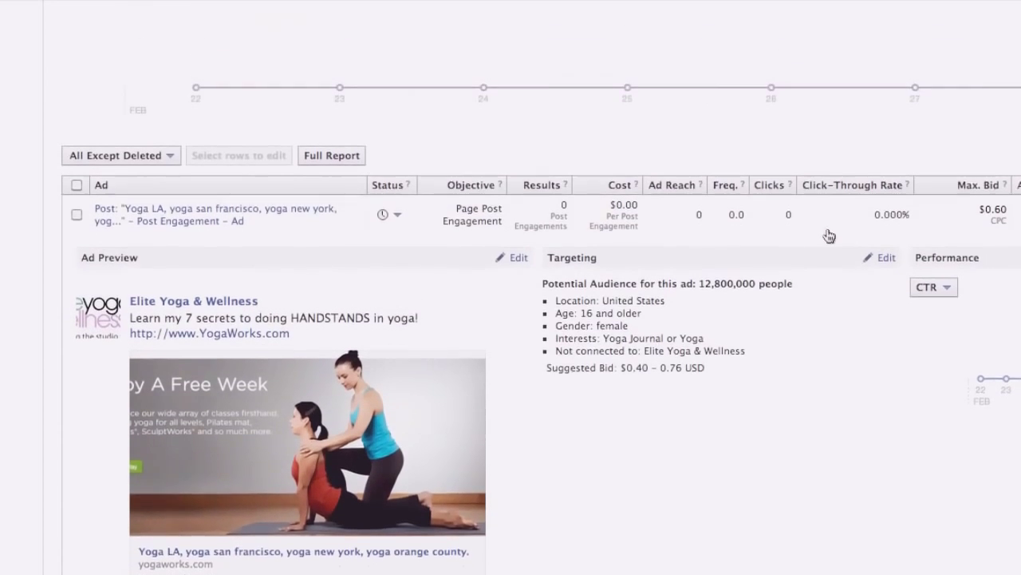
# Step: Review the campaign's status, budget and performance figures above the new ad's row
pyautogui.scroll(3, 830, 237)
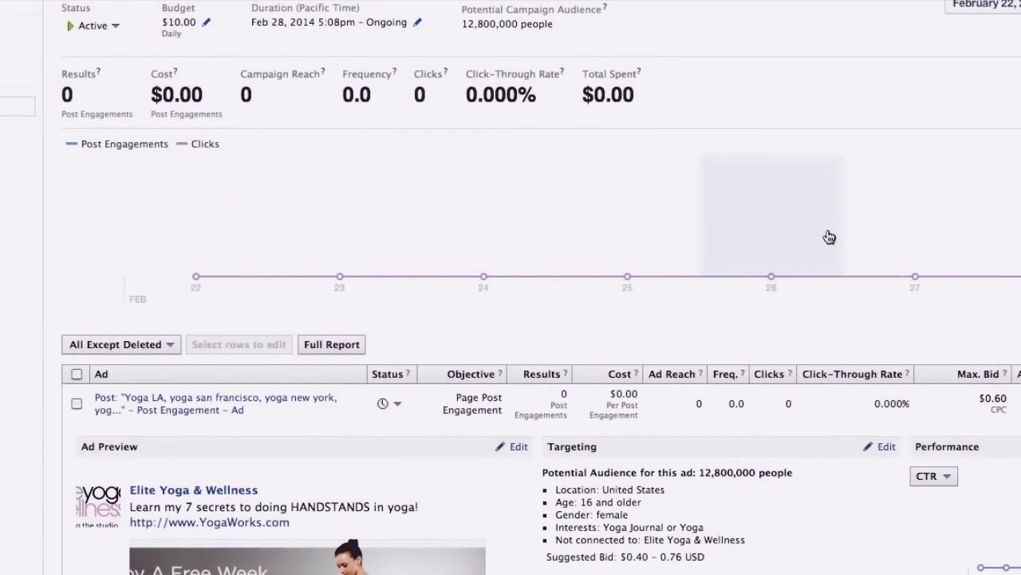
pyautogui.scroll(-1, 830, 237)
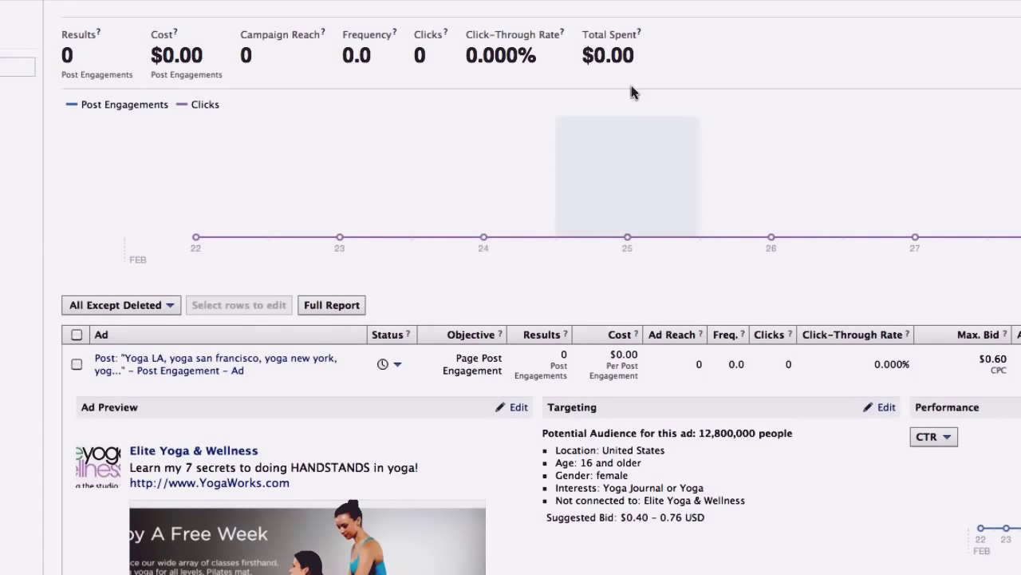
pyautogui.scroll(1, 650, 123)
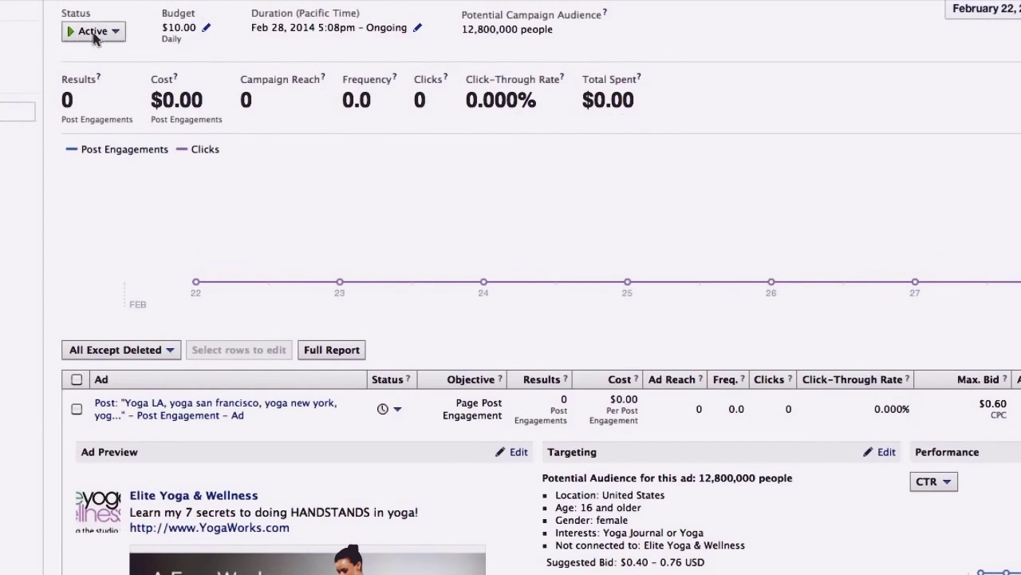
pyautogui.scroll(-1, 320, 132)
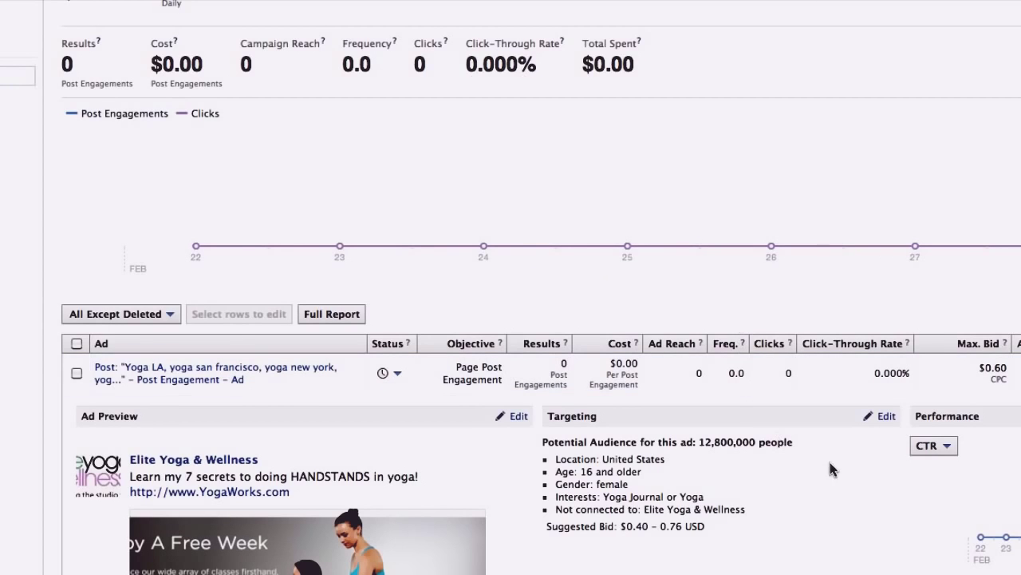
# Step: Review the new ad's Targeting summary, highlighting the whole audience description and its interests
pyautogui.moveTo(542, 442); pyautogui.dragTo(747, 556)
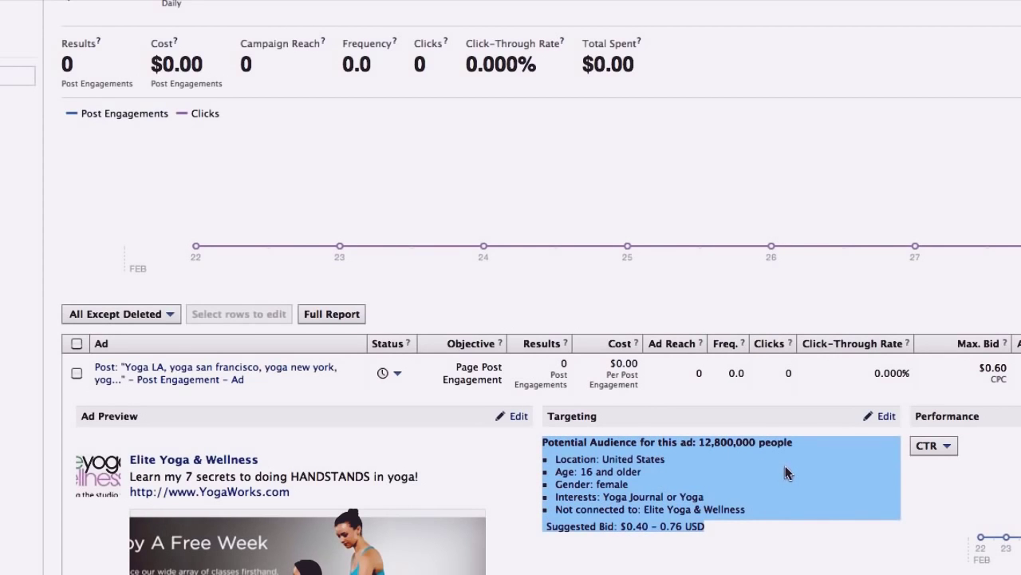
pyautogui.scroll(-1, 787, 471)
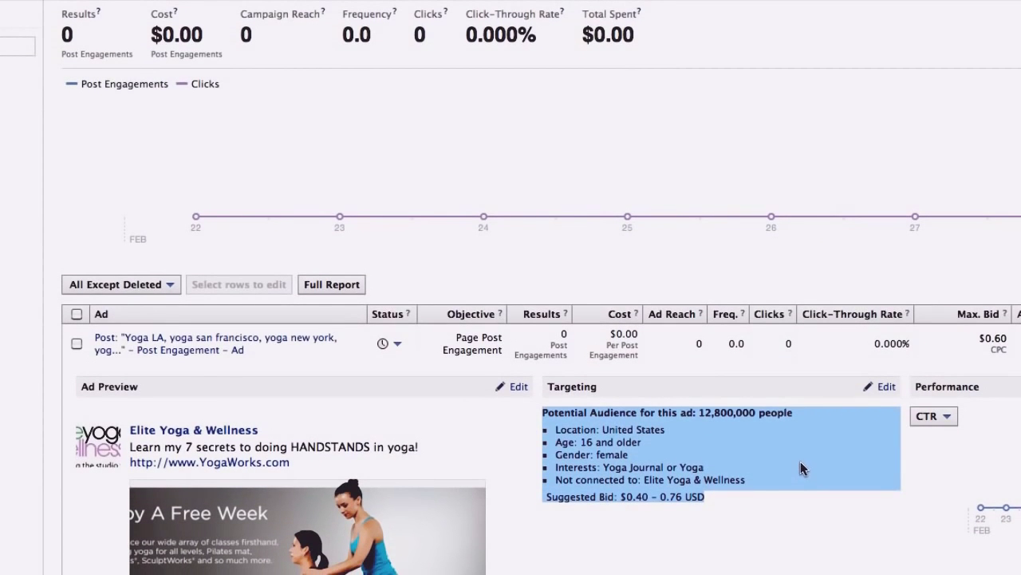
pyautogui.click(772, 468)
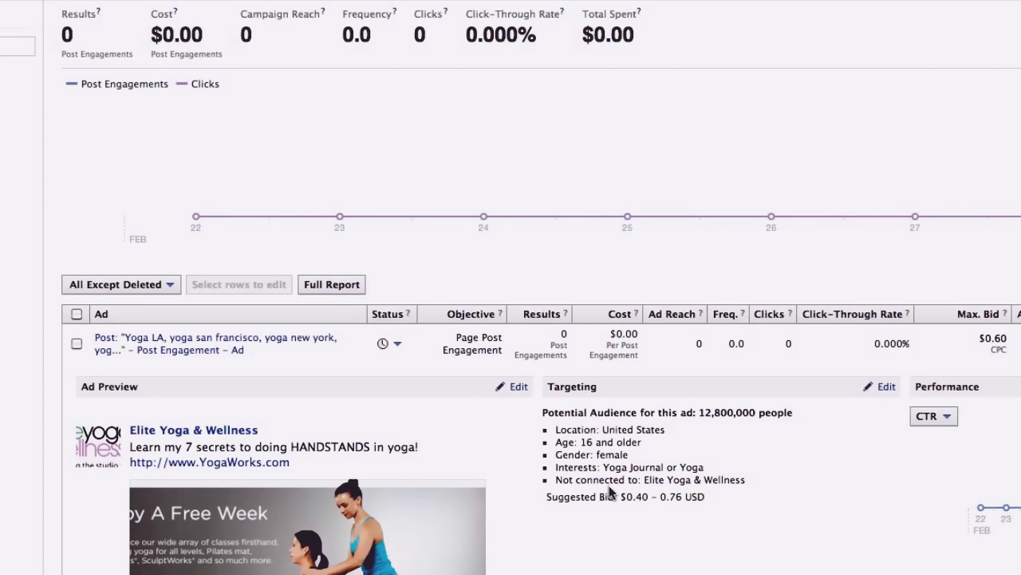
pyautogui.moveTo(602, 467); pyautogui.dragTo(706, 468)
pyautogui.click(715, 471)
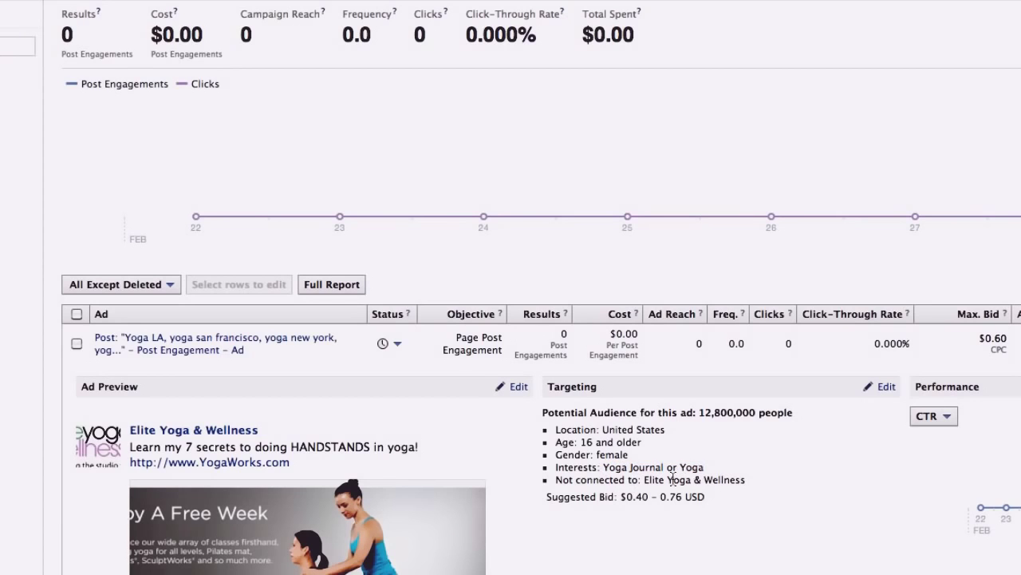